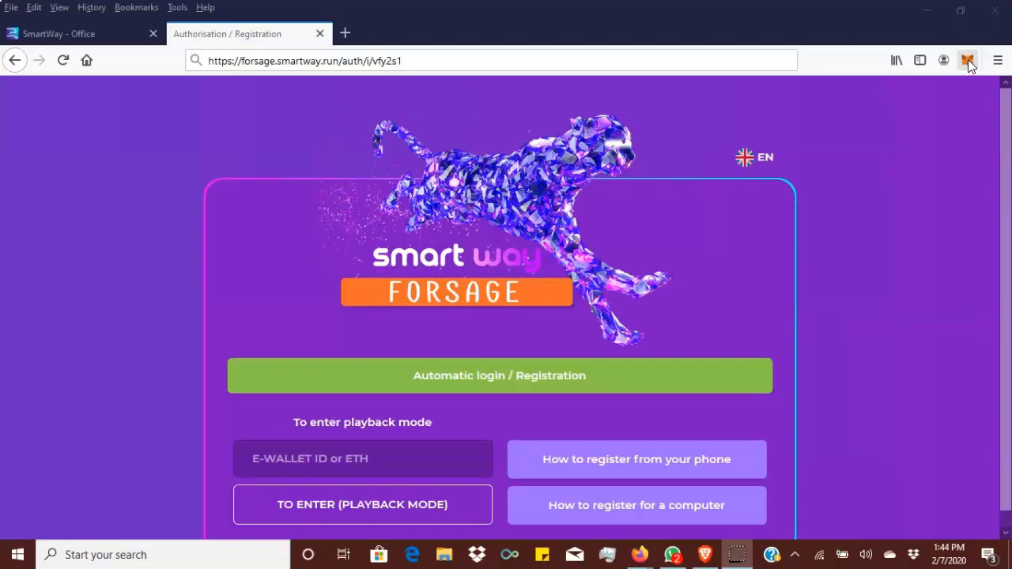
{"action": "left_click", "coordinate": [969, 63]}
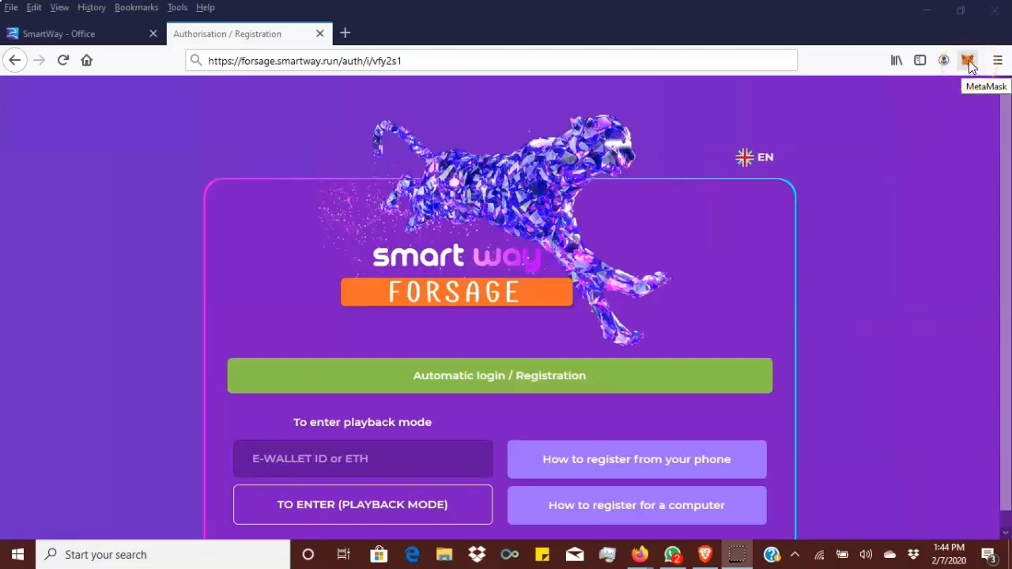
{"action": "left_click", "coordinate": [966, 66]}
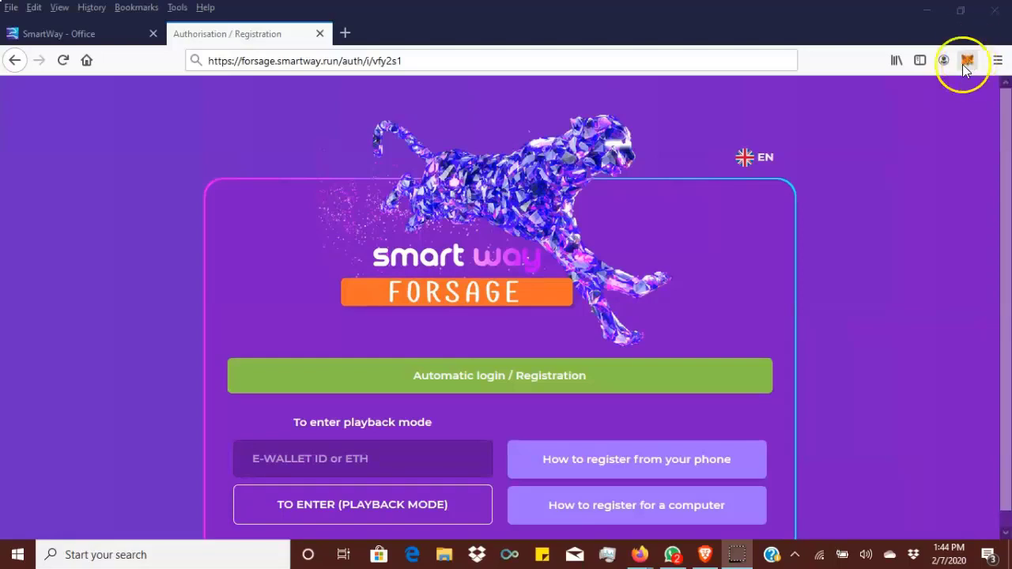
{"action": "left_click", "coordinate": [447, 59]}
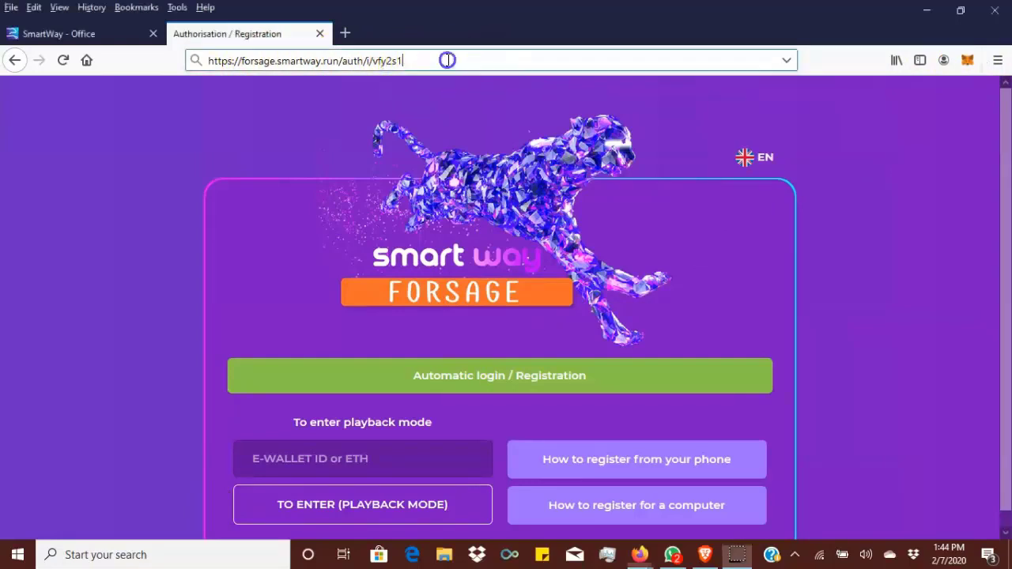
{"action": "key", "text": "Return"}
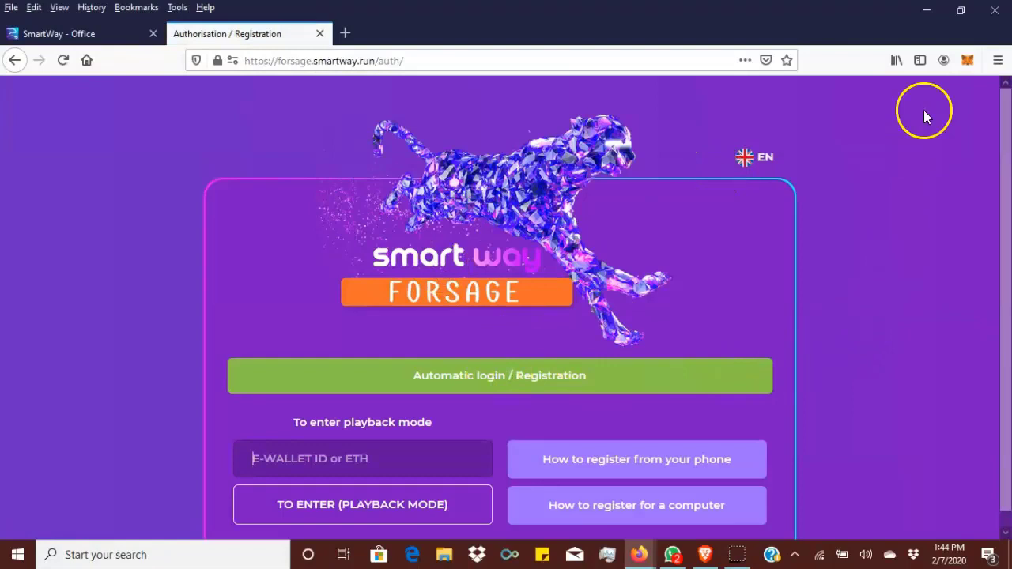
Check the MetaMask wallet balance, then start the automatic registration and run the availability check.
{"action": "left_click", "coordinate": [968, 61]}
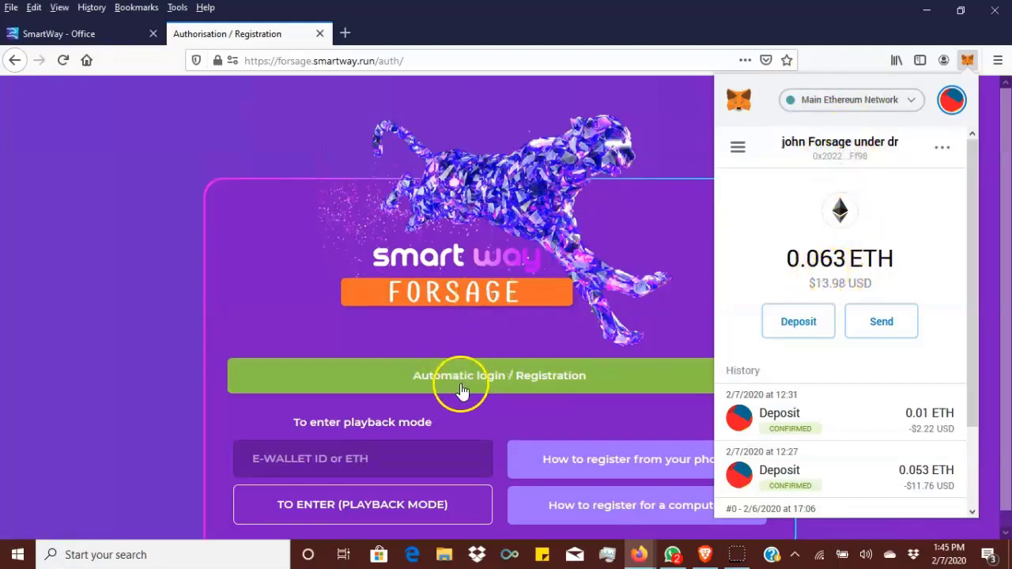
{"action": "left_click", "coordinate": [513, 385]}
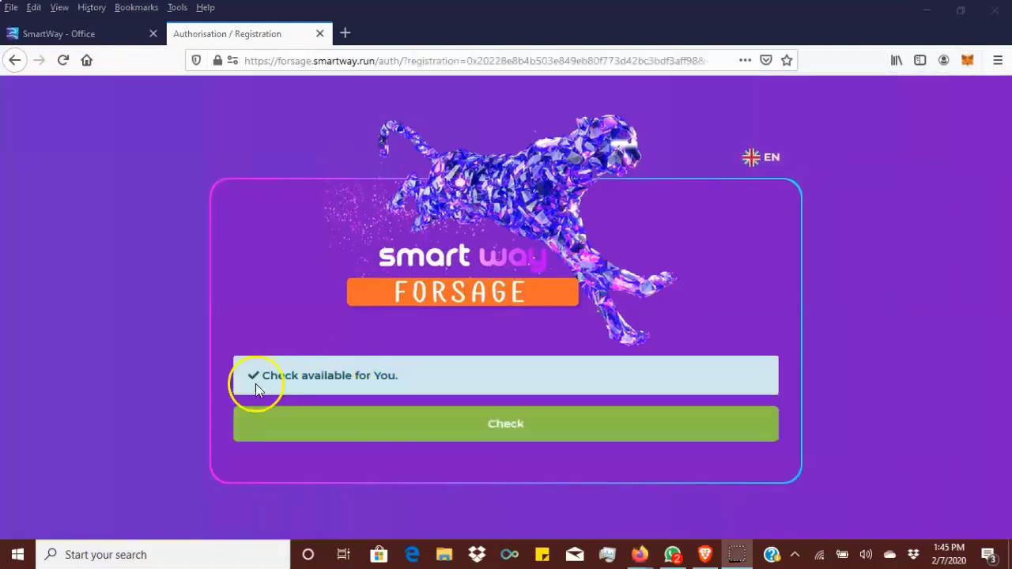
{"action": "left_click", "coordinate": [506, 429]}
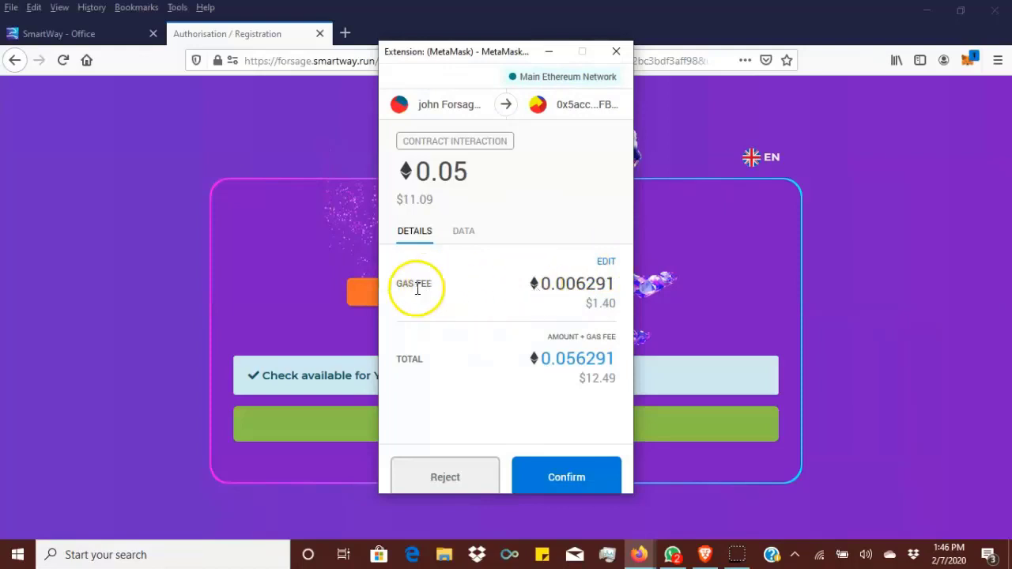
Set the registration transaction's gas fee to the Slow option and confirm the 0.05 ETH contract interaction.
{"action": "left_click", "coordinate": [605, 261]}
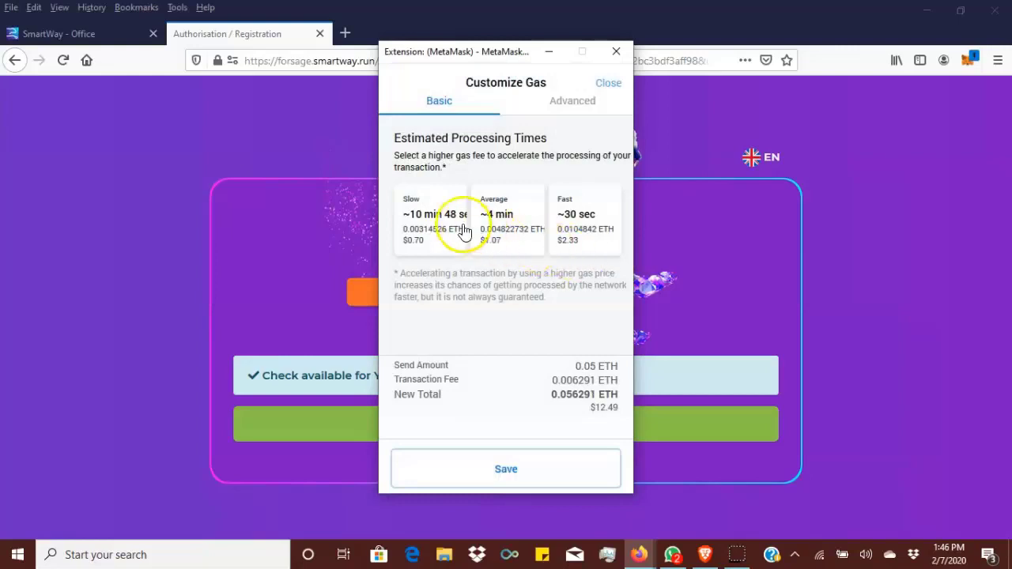
{"action": "left_click", "coordinate": [425, 230]}
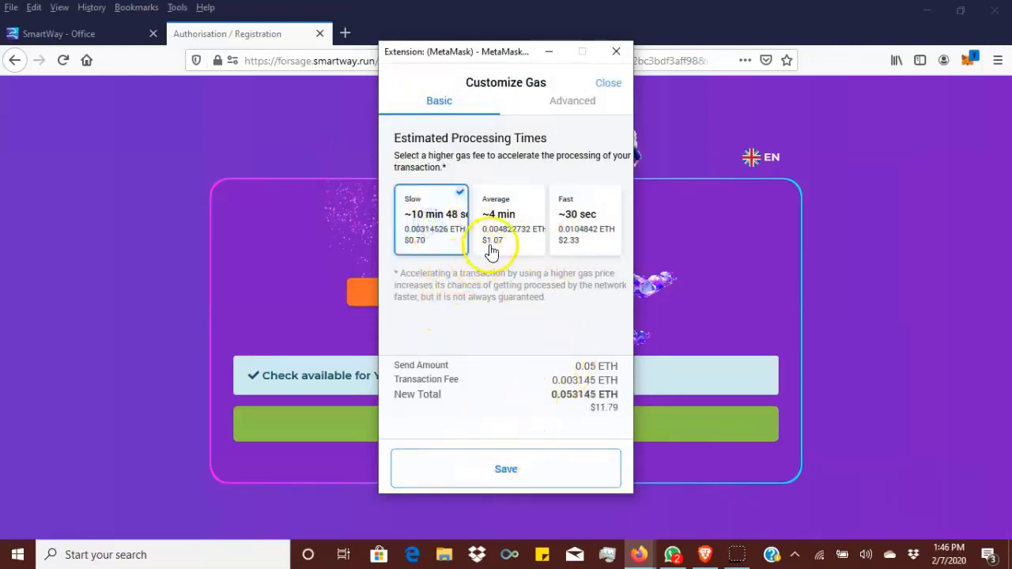
{"action": "left_click", "coordinate": [519, 472]}
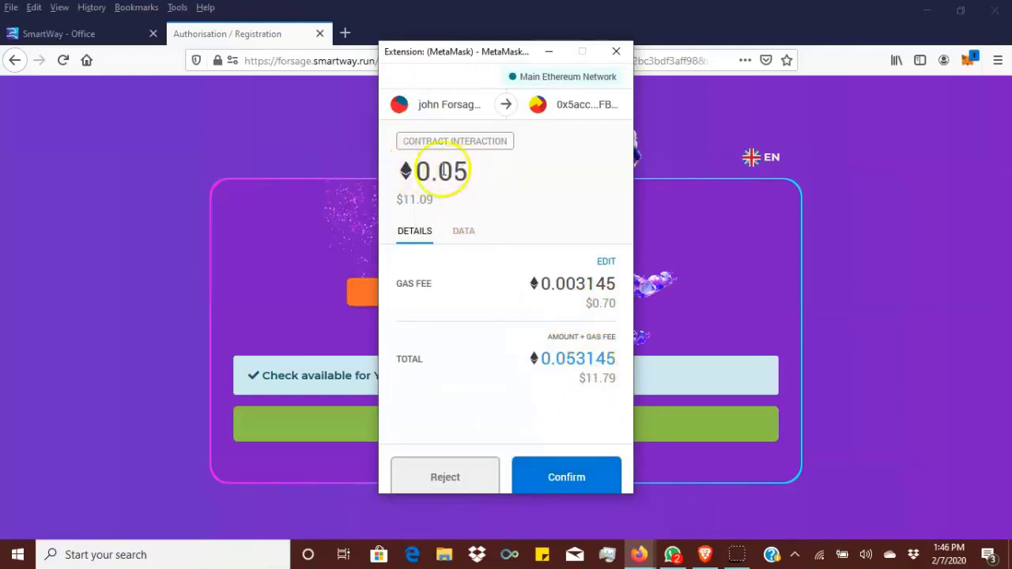
{"action": "left_click", "coordinate": [580, 482]}
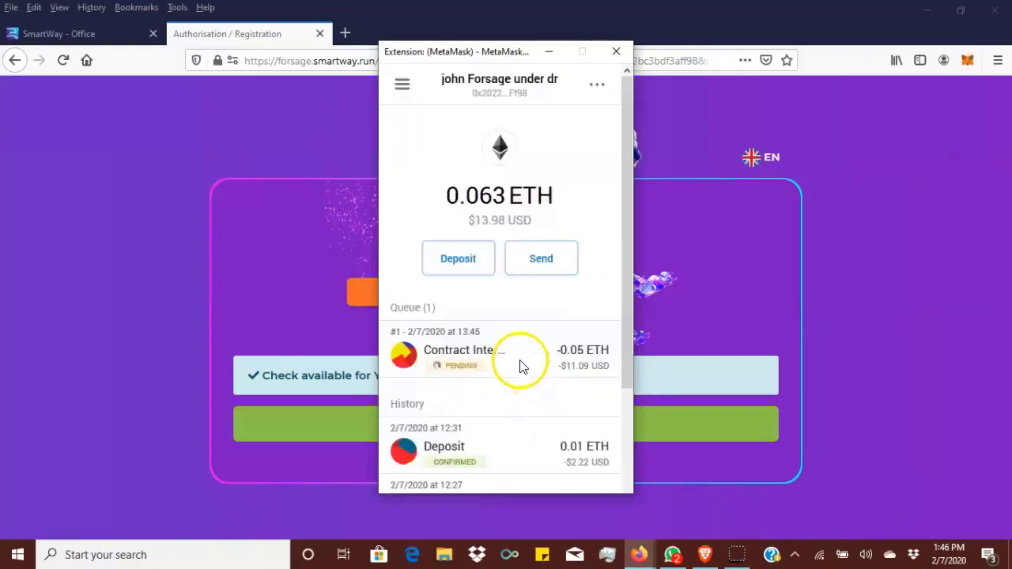
Review the contract interaction's status on Etherscan and in the MetaMask transaction list.
{"action": "left_click", "coordinate": [519, 367]}
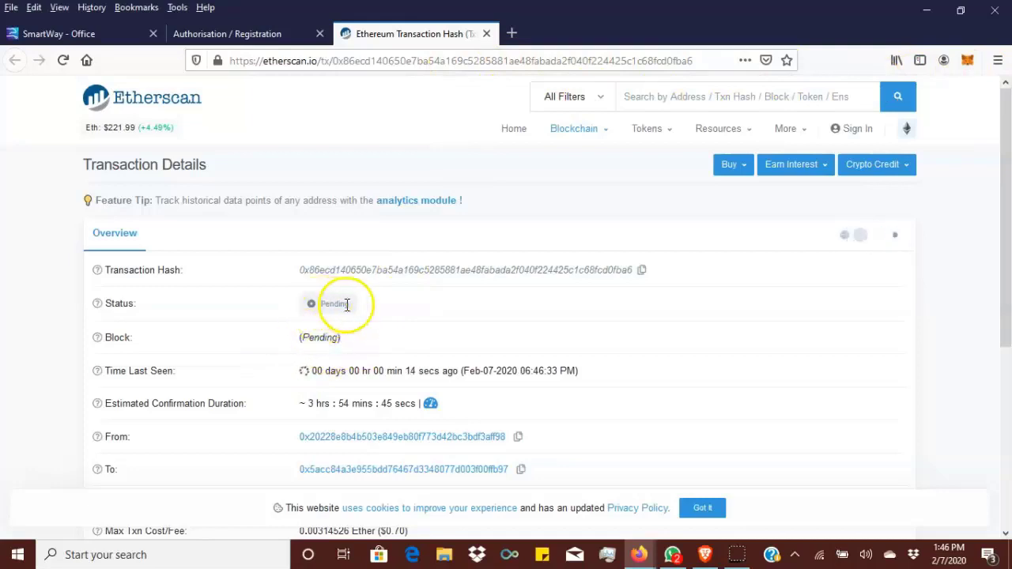
{"action": "left_click", "coordinate": [969, 61]}
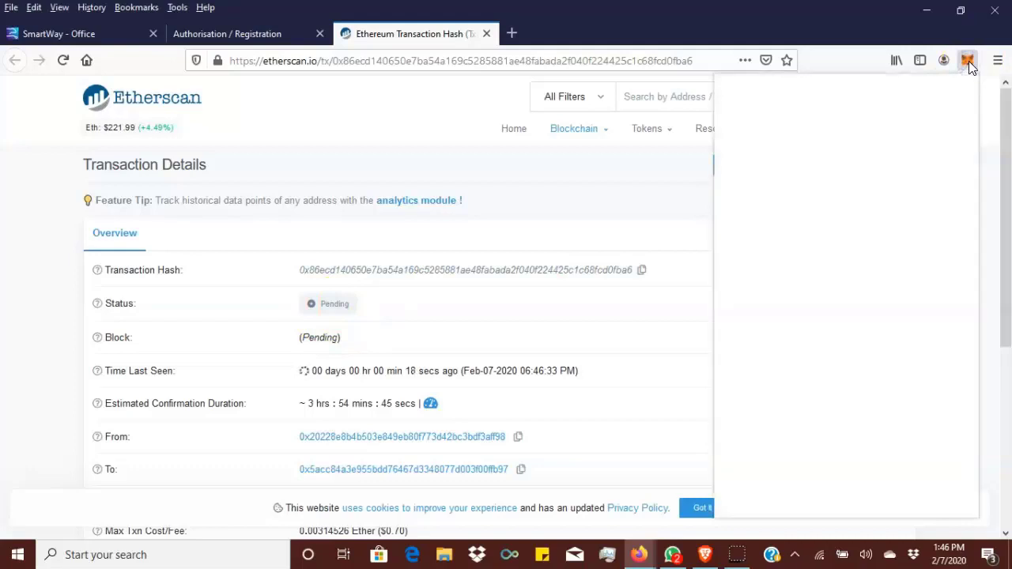
{"action": "scroll", "coordinate": [805, 412], "scroll_direction": "down", "scroll_amount": 5}
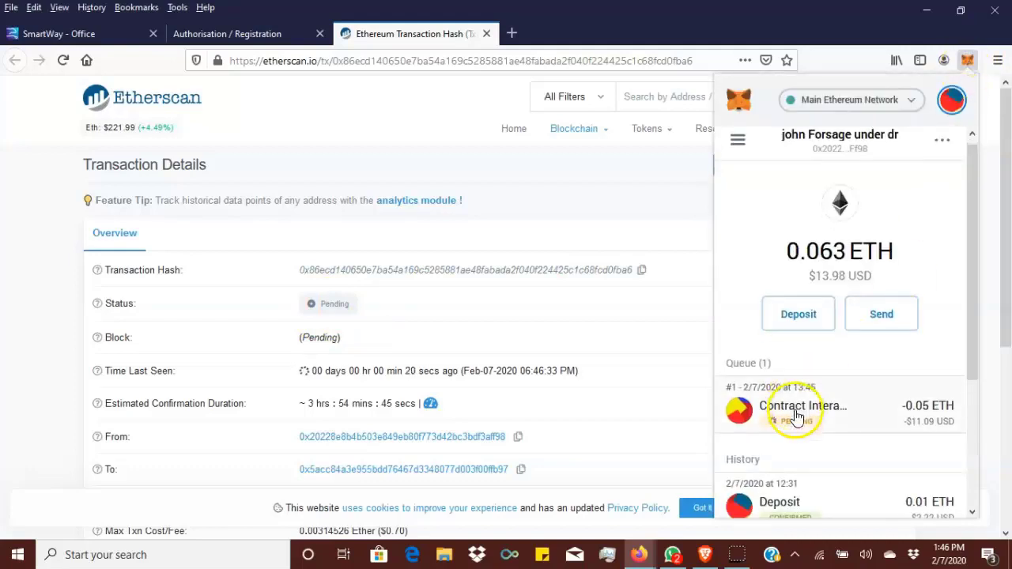
{"action": "scroll", "coordinate": [827, 338], "scroll_direction": "up", "scroll_amount": 3}
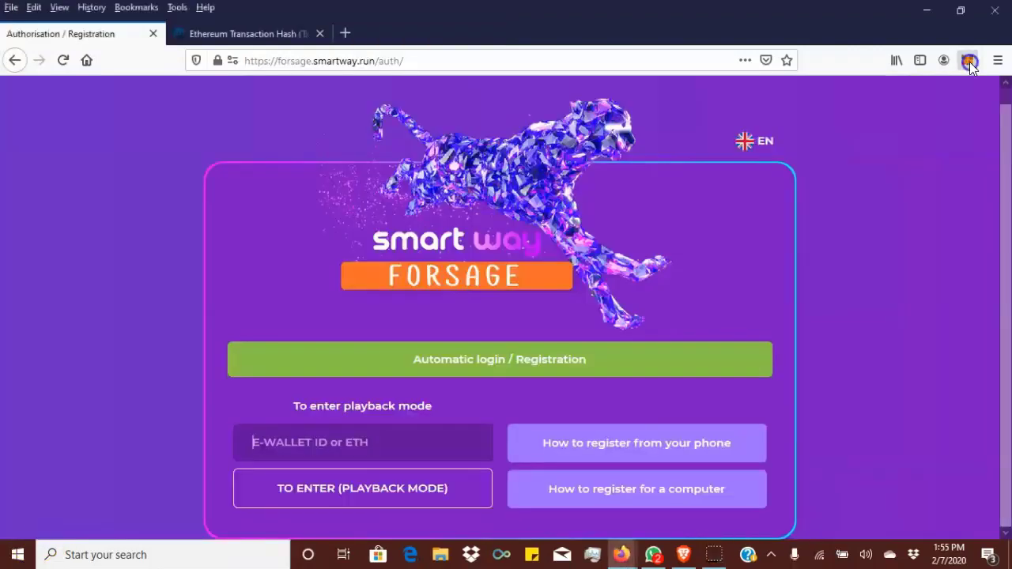
Check the contract interaction in MetaMask and log in automatically to the Forsage account.
{"action": "left_click", "coordinate": [968, 61]}
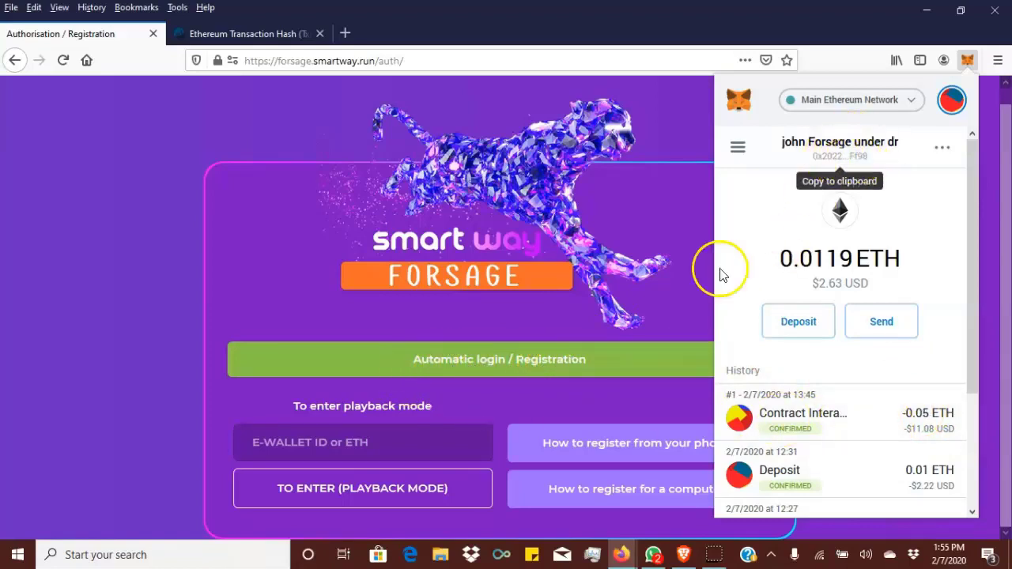
{"action": "left_click", "coordinate": [486, 366]}
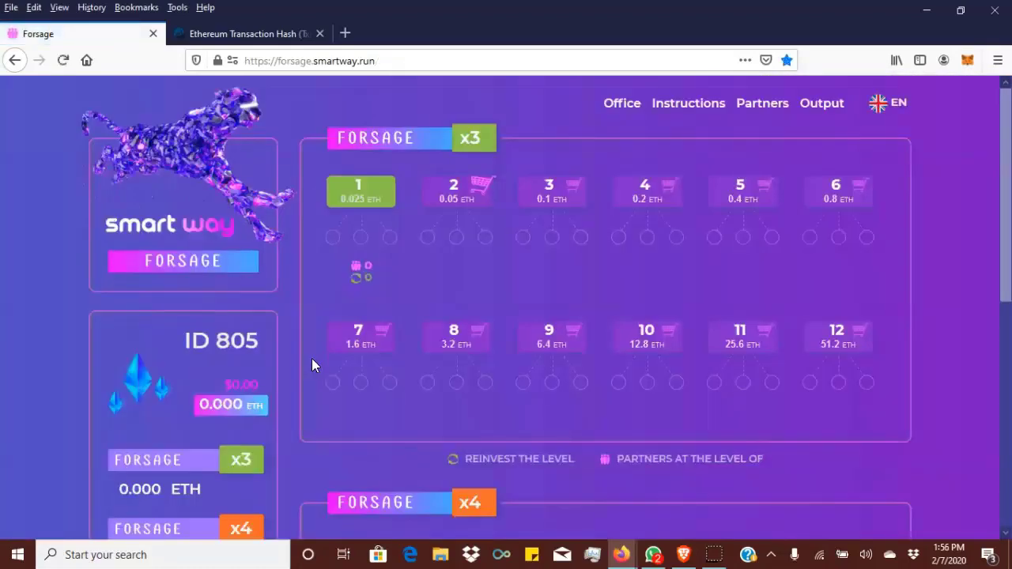
{"action": "left_click", "coordinate": [525, 361]}
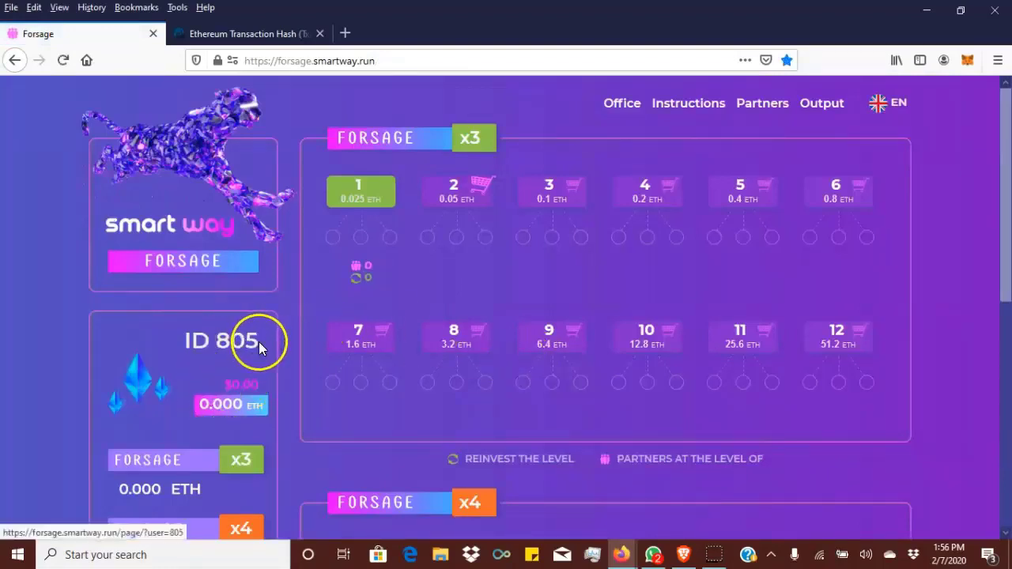
Copy the member ID number from the account dashboard.
{"action": "left_click_drag", "start_coordinate": [259, 346], "coordinate": [227, 348]}
{"action": "right_click", "coordinate": [223, 348]}
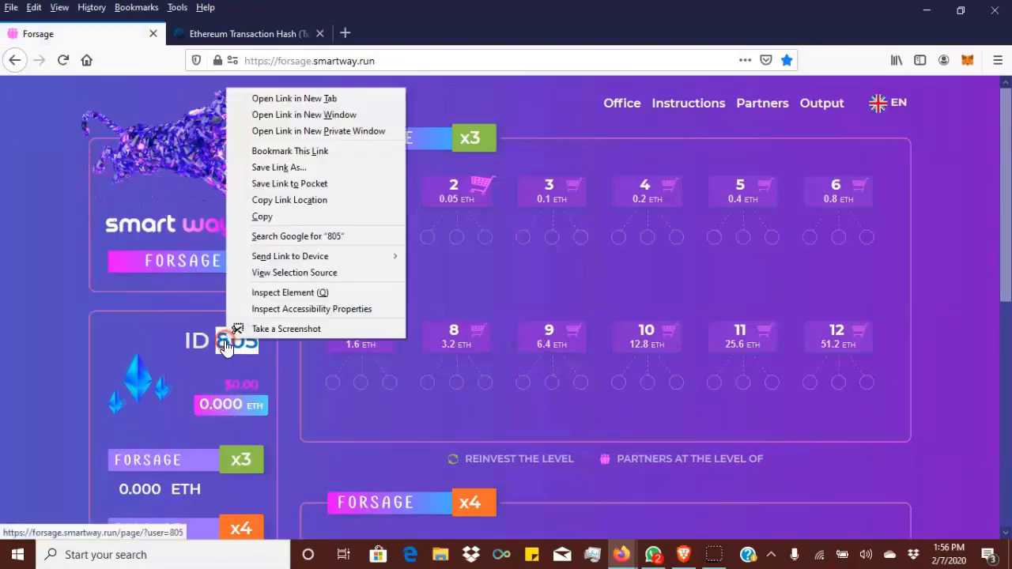
{"action": "left_click", "coordinate": [255, 216]}
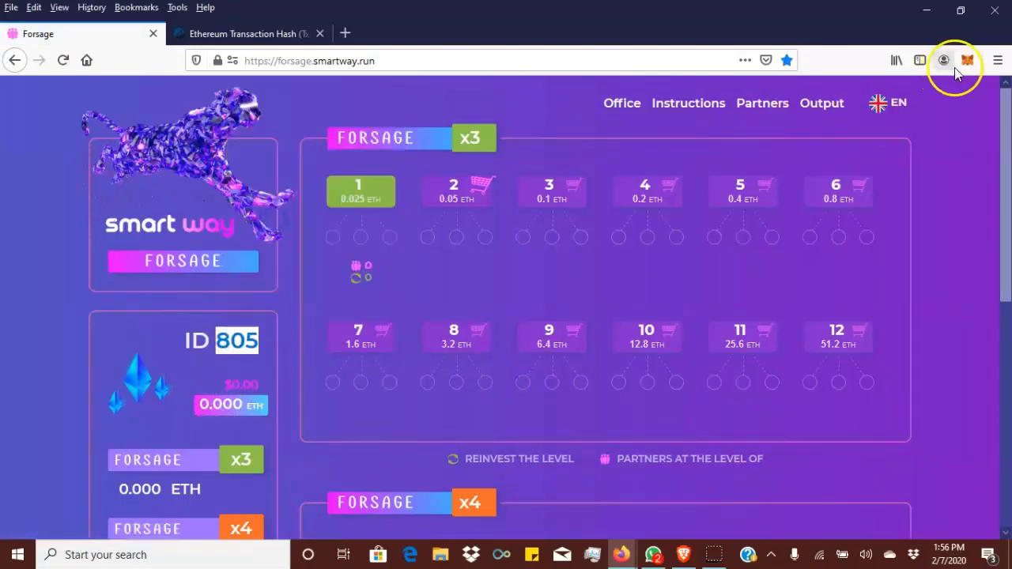
Rename the MetaMask account by putting the copied member ID in front of its existing name, and close the account details.
{"action": "left_click", "coordinate": [968, 61]}
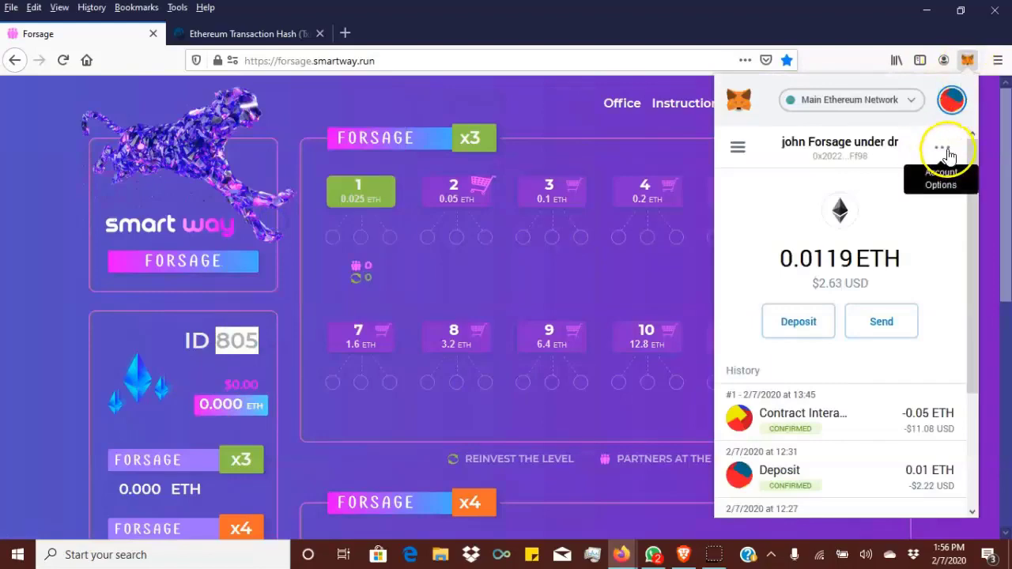
{"action": "left_click", "coordinate": [947, 150]}
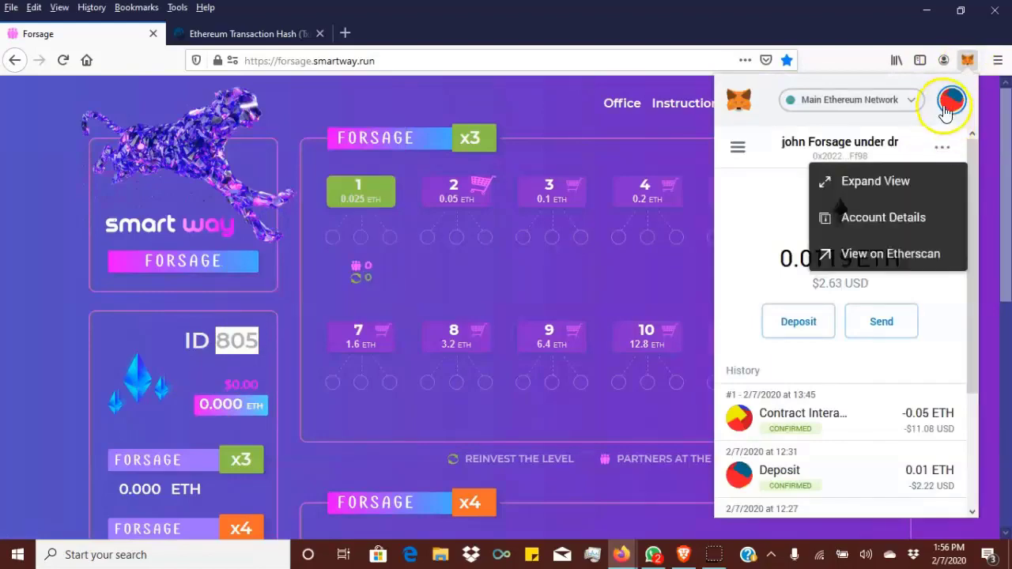
{"action": "left_click", "coordinate": [881, 217]}
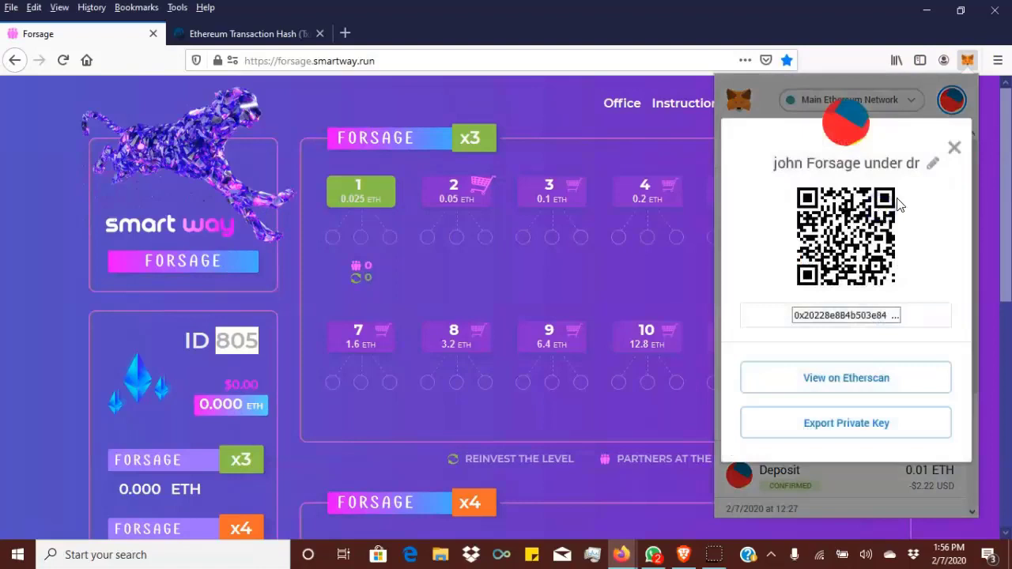
{"action": "left_click", "coordinate": [933, 163]}
{"action": "left_click", "coordinate": [791, 167]}
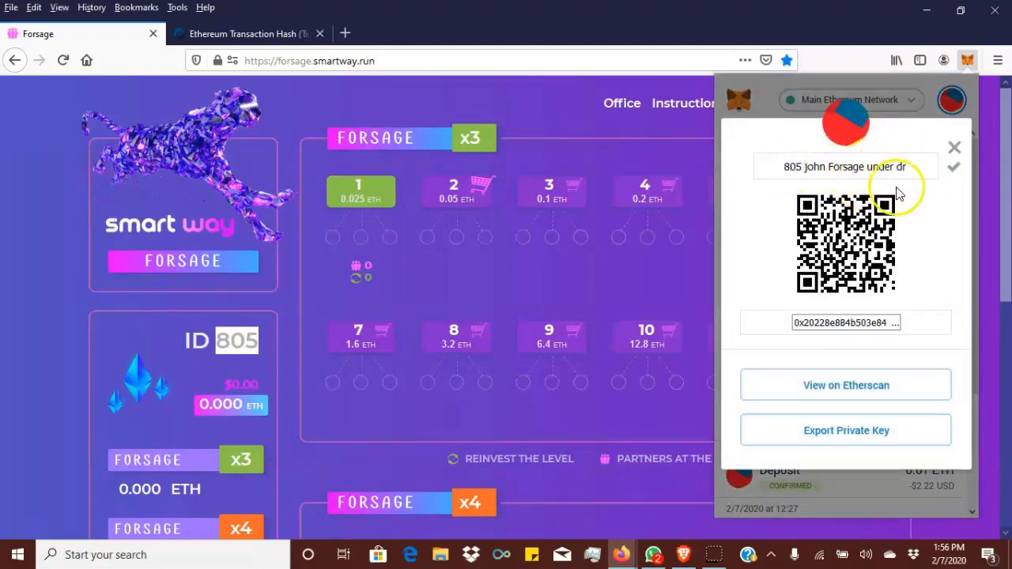
{"action": "left_click", "coordinate": [954, 169]}
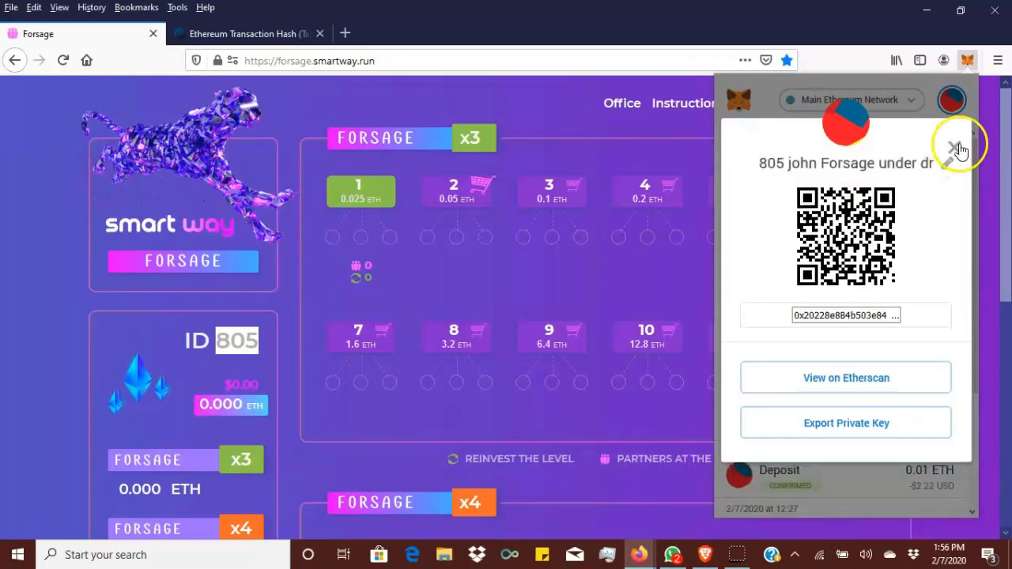
{"action": "left_click", "coordinate": [956, 145]}
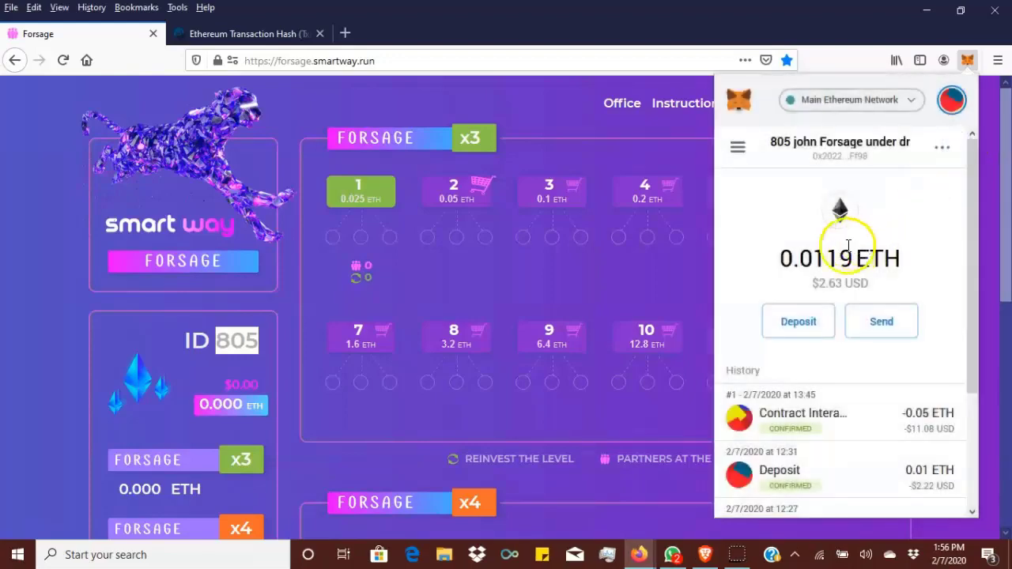
Compare the dashboard's member ID and Ethereum wallet address with the MetaMask account, dismissing the WhatsApp notification.
{"action": "double_click", "coordinate": [238, 342]}
{"action": "scroll", "coordinate": [238, 340], "scroll_direction": "down", "scroll_amount": 5}
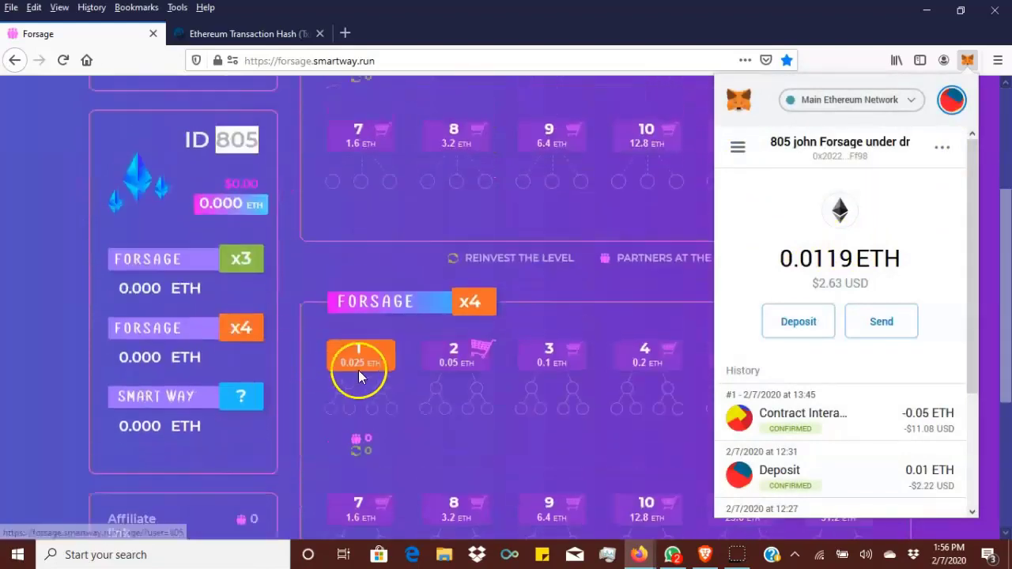
{"action": "scroll", "coordinate": [355, 368], "scroll_direction": "up", "scroll_amount": 5}
{"action": "scroll", "coordinate": [395, 303], "scroll_direction": "down", "scroll_amount": 6}
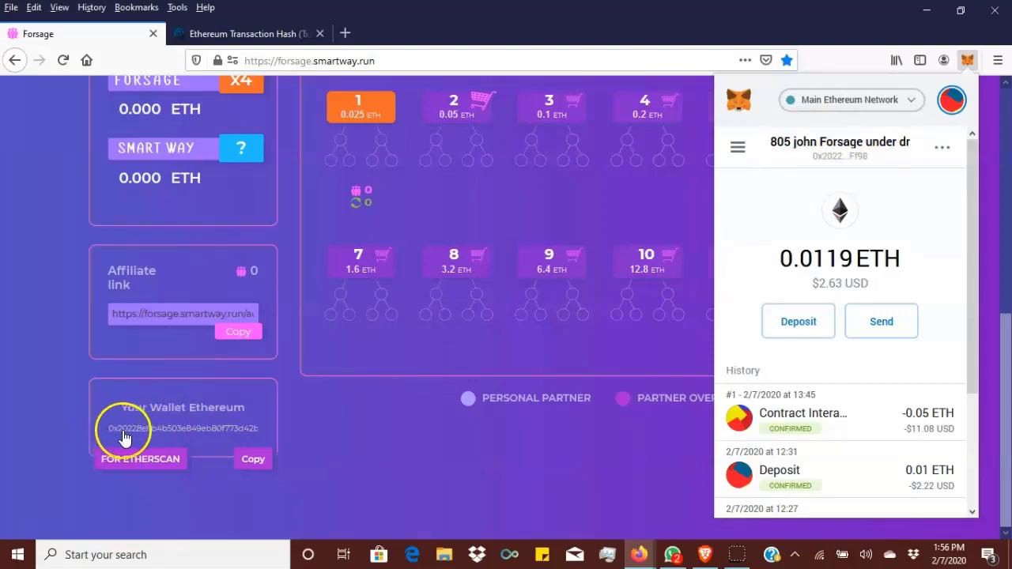
{"action": "left_click", "coordinate": [823, 157]}
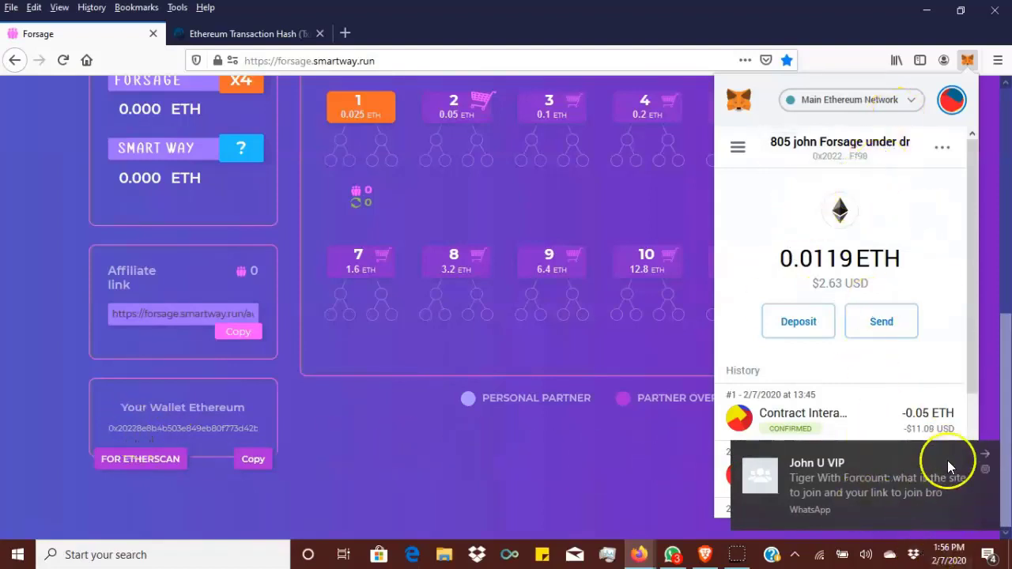
{"action": "left_click", "coordinate": [986, 457]}
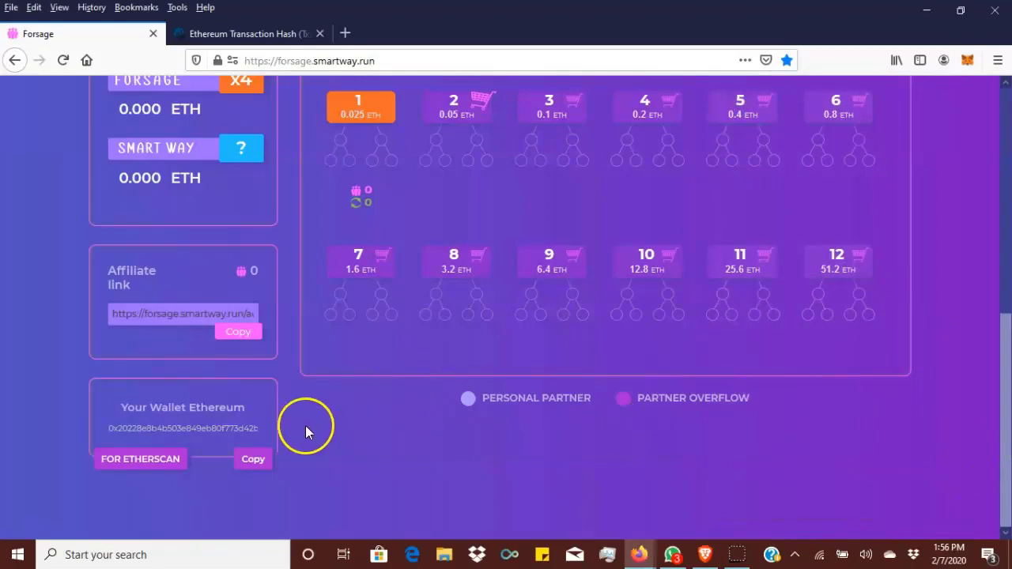
{"action": "left_click", "coordinate": [969, 60]}
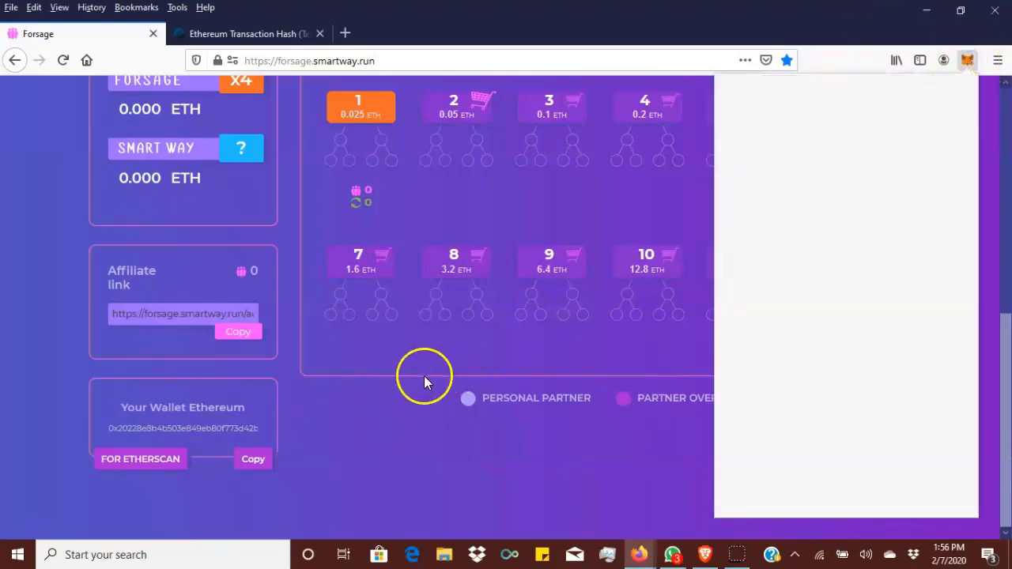
Examine the dashboard's affiliate link and the level 1 positions in the Forsage x3 and x4 matrices.
{"action": "scroll", "coordinate": [423, 375], "scroll_direction": "up", "scroll_amount": 4}
{"action": "scroll", "coordinate": [423, 375], "scroll_direction": "down", "scroll_amount": 3}
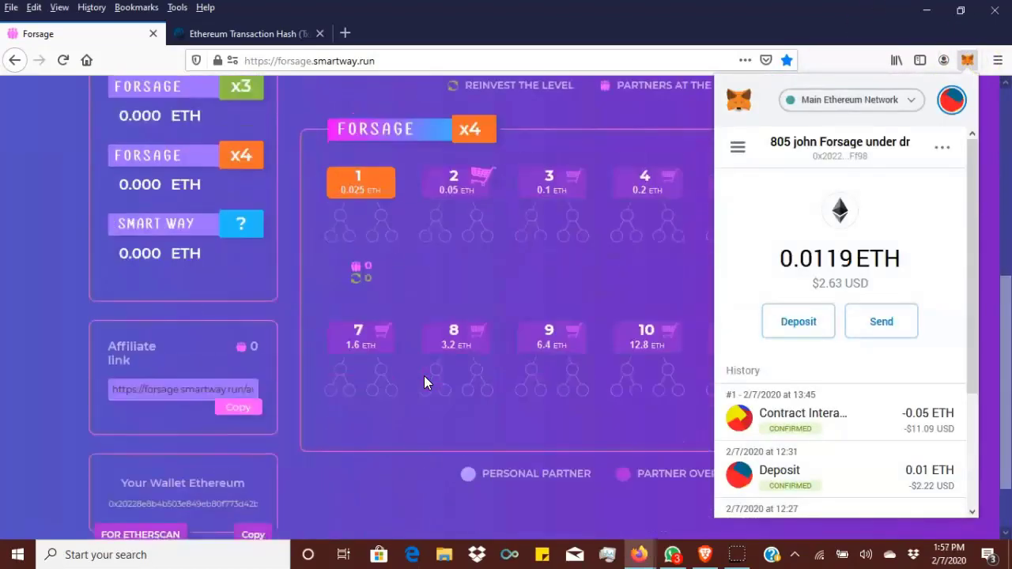
{"action": "scroll", "coordinate": [424, 378], "scroll_direction": "up", "scroll_amount": 3}
{"action": "scroll", "coordinate": [424, 378], "scroll_direction": "down", "scroll_amount": 3}
{"action": "left_click_drag", "start_coordinate": [142, 391], "coordinate": [240, 397]}
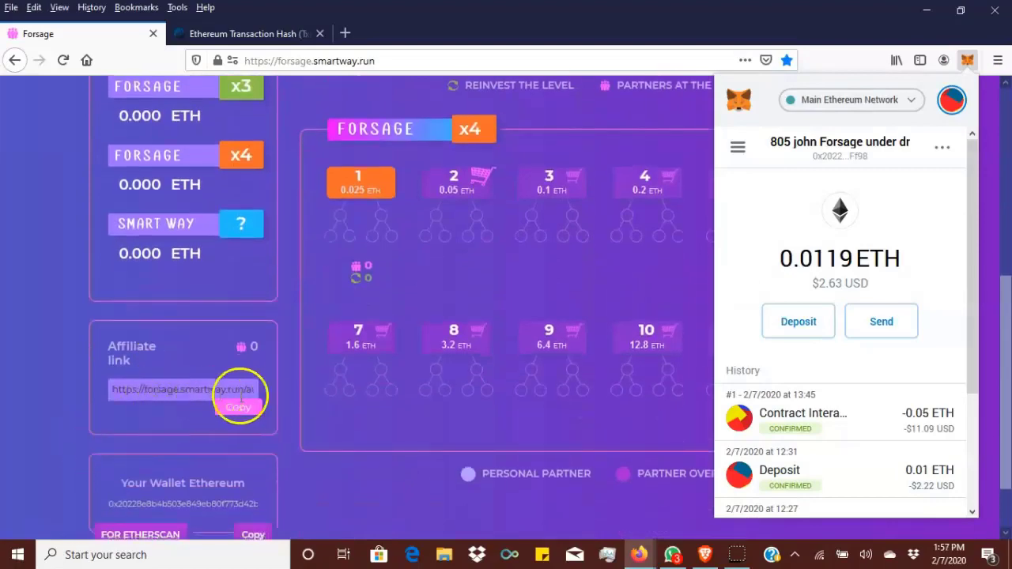
{"action": "scroll", "coordinate": [301, 397], "scroll_direction": "up", "scroll_amount": 5}
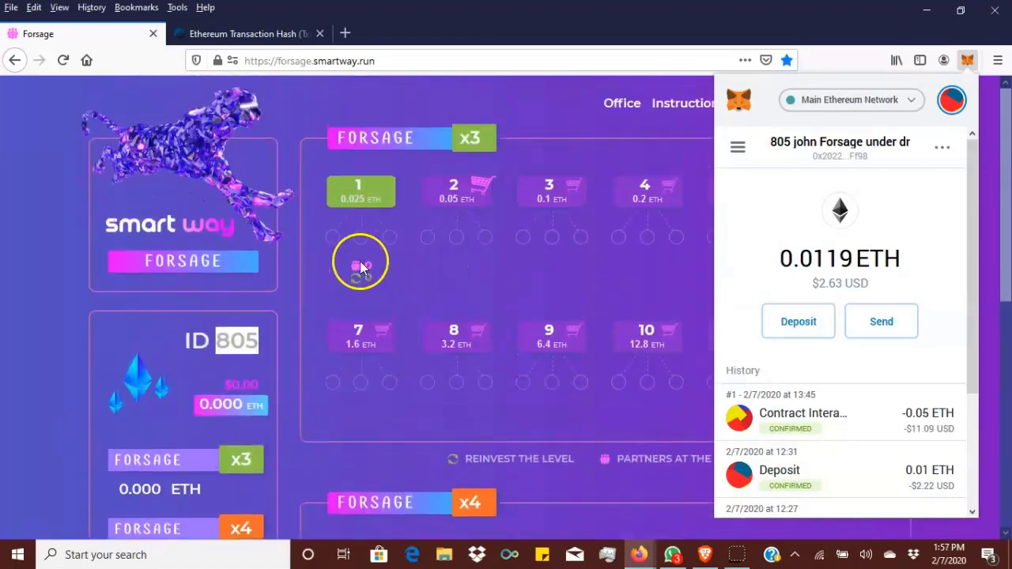
{"action": "scroll", "coordinate": [452, 246], "scroll_direction": "down", "scroll_amount": 5}
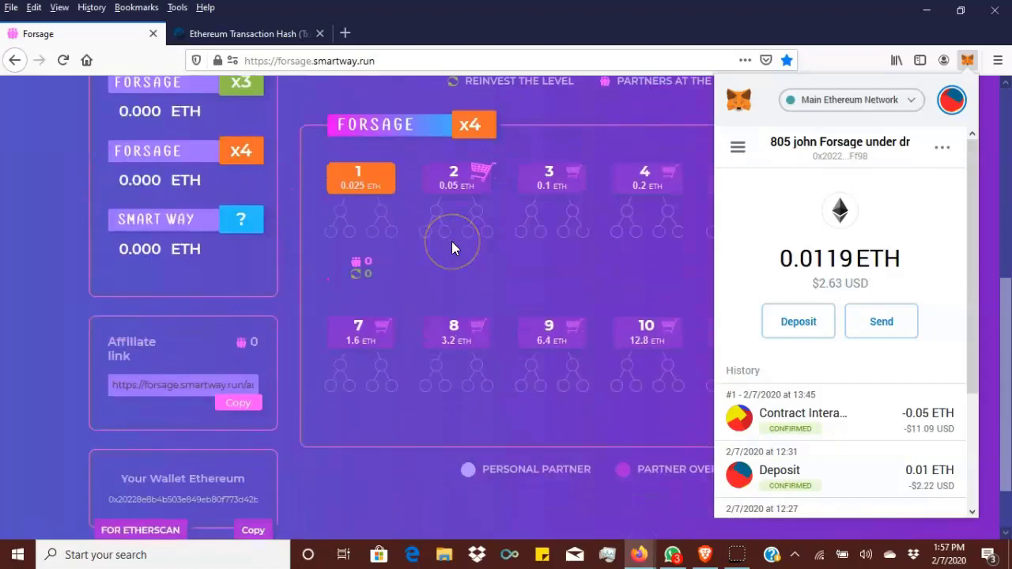
Examine the level 1 positions with their partner and reinvest counters in the Forsage x3 and x4 matrices.
{"action": "scroll", "coordinate": [451, 248], "scroll_direction": "up", "scroll_amount": 5}
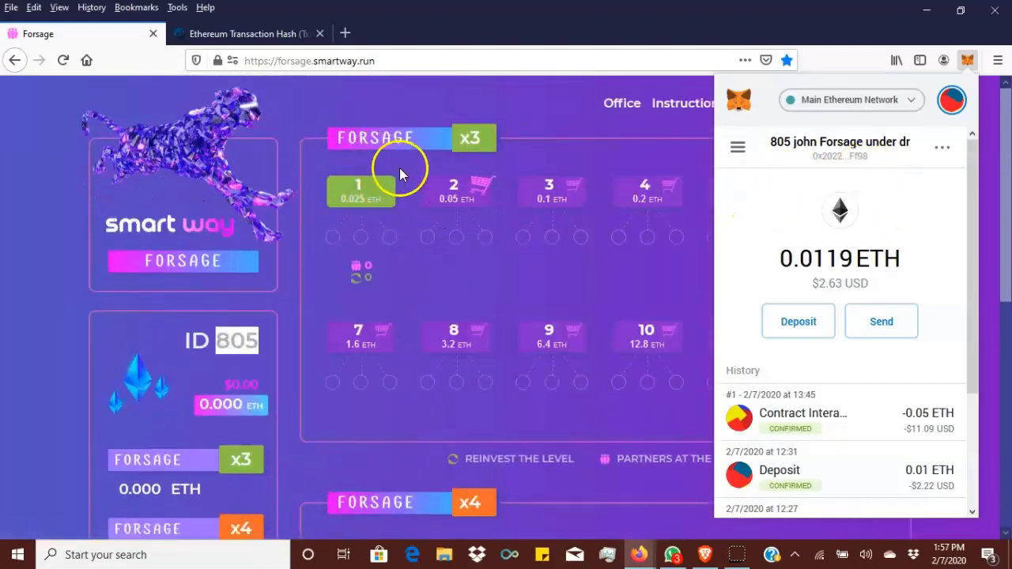
{"action": "scroll", "coordinate": [399, 169], "scroll_direction": "down", "scroll_amount": 2}
{"action": "scroll", "coordinate": [400, 170], "scroll_direction": "up", "scroll_amount": 2}
{"action": "scroll", "coordinate": [418, 150], "scroll_direction": "down", "scroll_amount": 1}
{"action": "scroll", "coordinate": [408, 217], "scroll_direction": "up", "scroll_amount": 1}
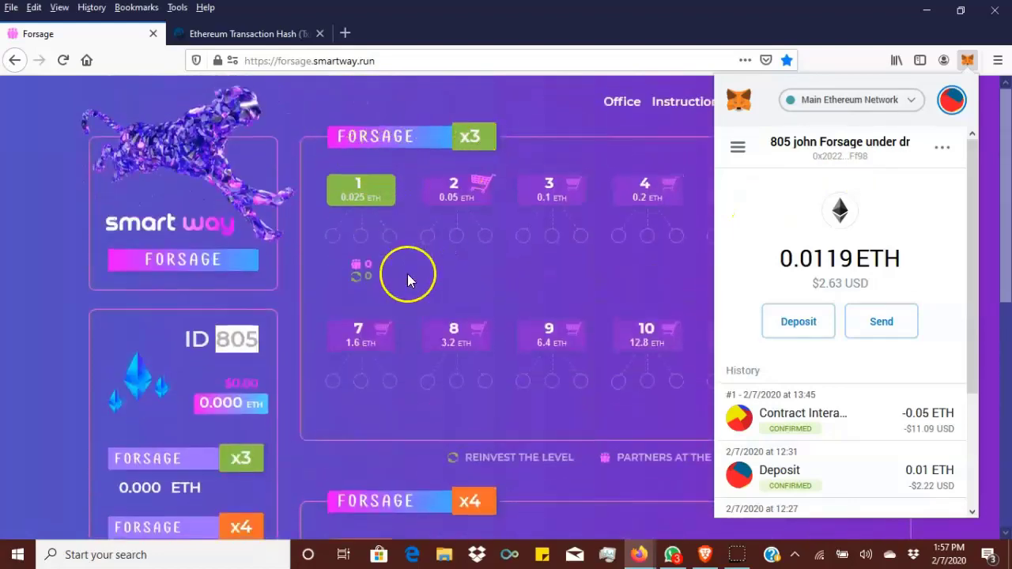
{"action": "scroll", "coordinate": [406, 276], "scroll_direction": "down", "scroll_amount": 3}
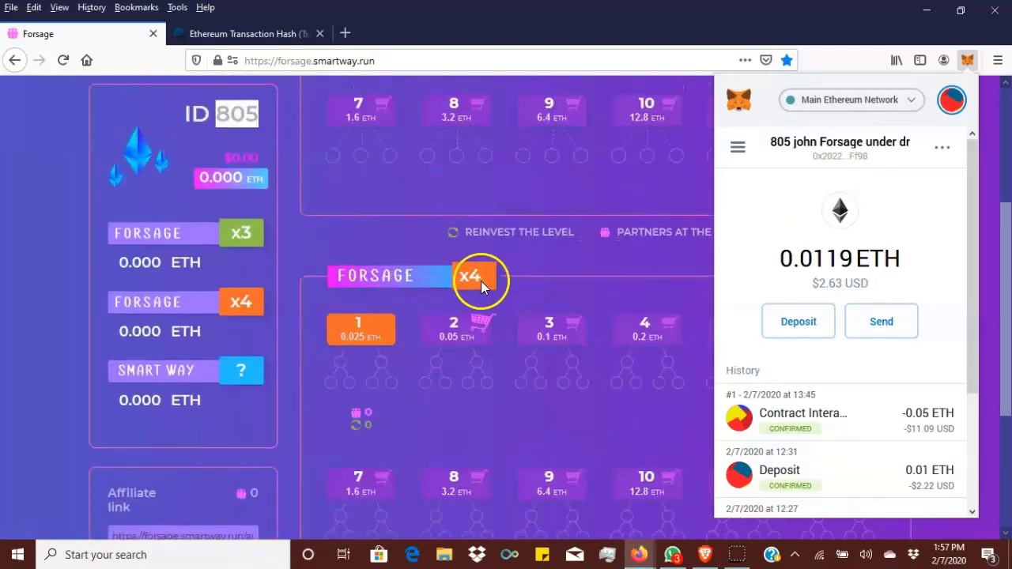
Open the purchase confirmation for level 2 of the Forsage x3 matrix and cancel it.
{"action": "scroll", "coordinate": [396, 345], "scroll_direction": "up", "scroll_amount": 2}
{"action": "scroll", "coordinate": [394, 347], "scroll_direction": "up", "scroll_amount": 1}
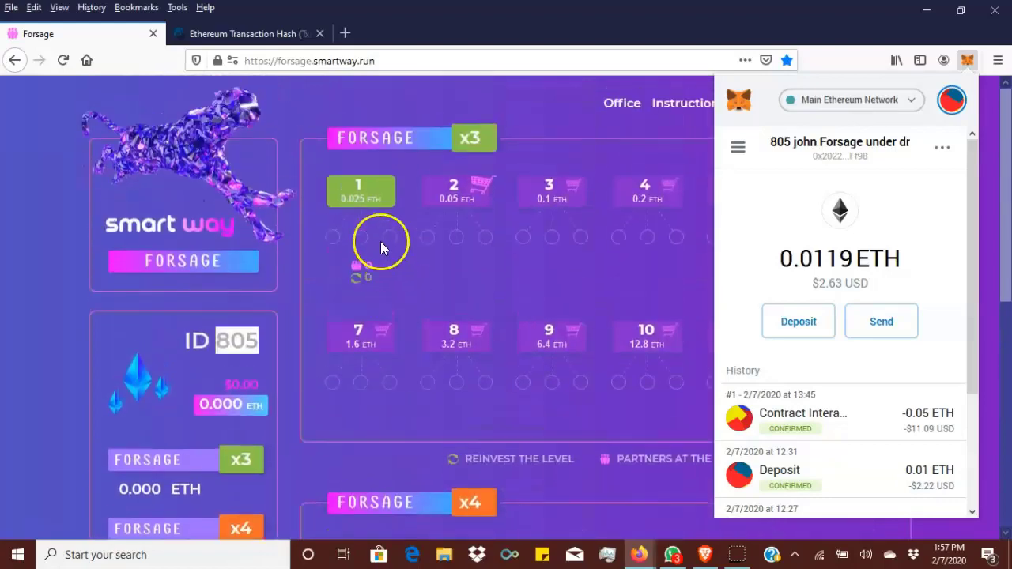
{"action": "left_click", "coordinate": [484, 187]}
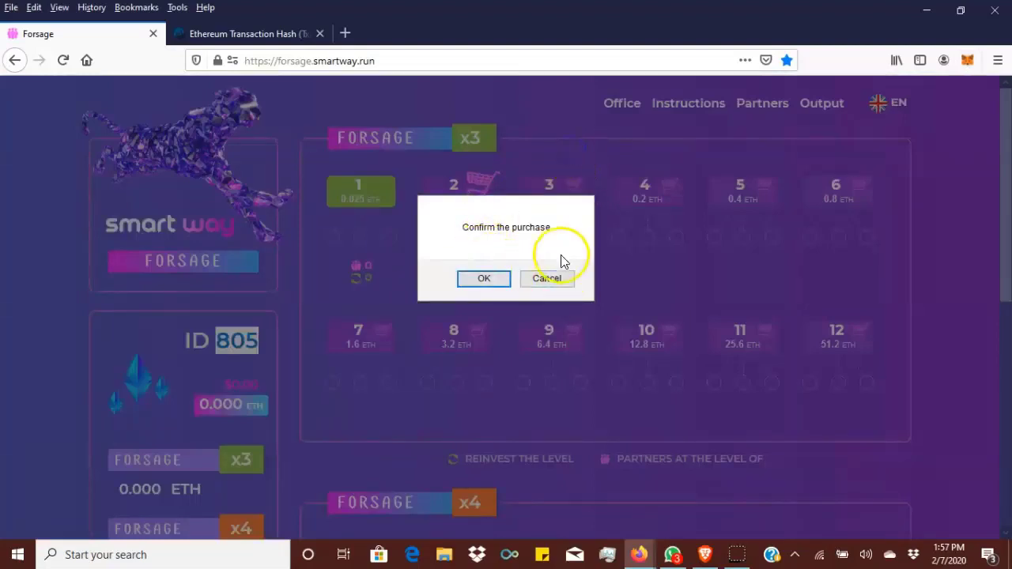
{"action": "left_click", "coordinate": [548, 278]}
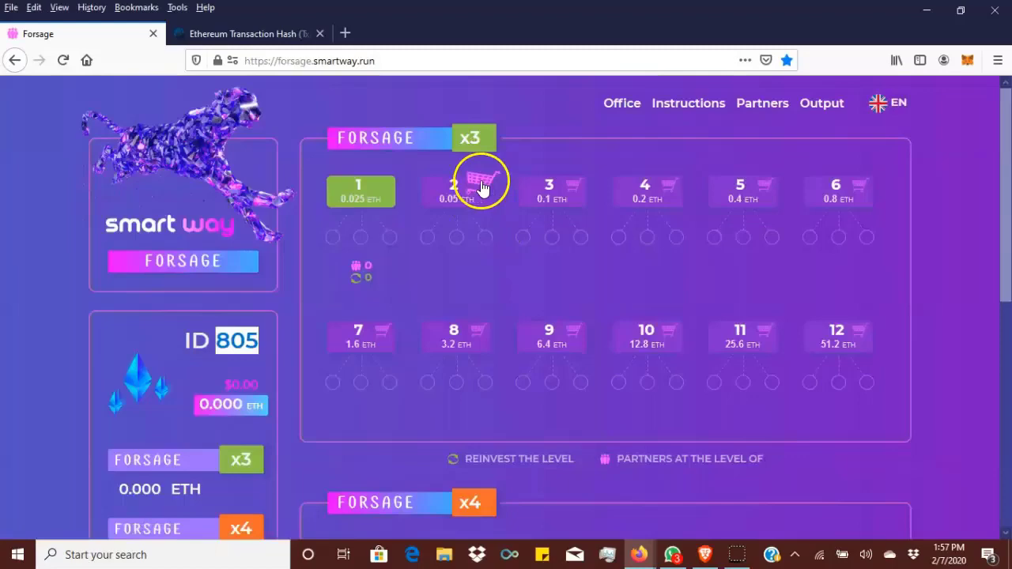
Compare the partner position layout of level 1 in the Forsage x4 matrix with the x3 matrix.
{"action": "scroll", "coordinate": [393, 254], "scroll_direction": "down", "scroll_amount": 4}
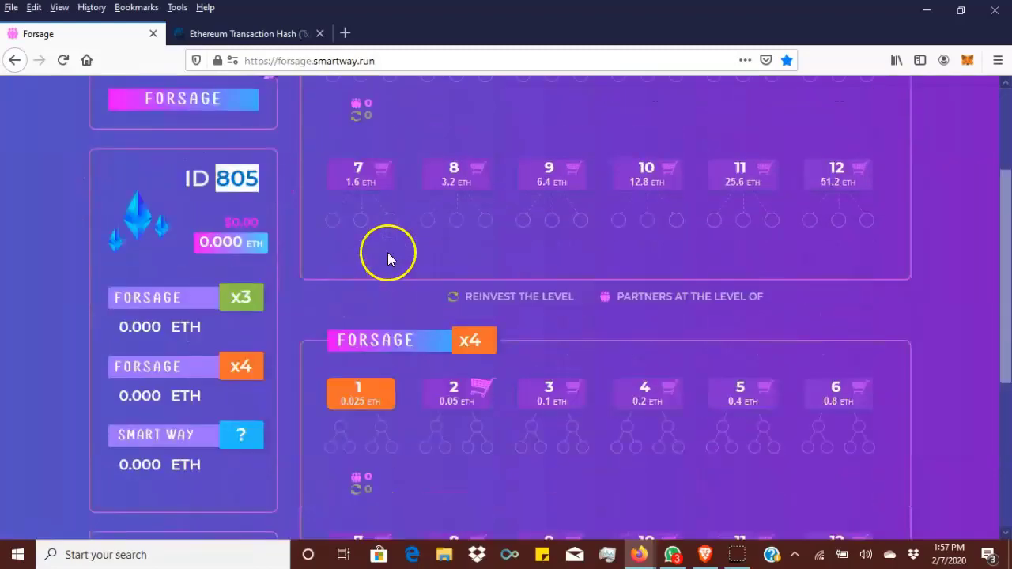
{"action": "scroll", "coordinate": [393, 249], "scroll_direction": "up", "scroll_amount": 1}
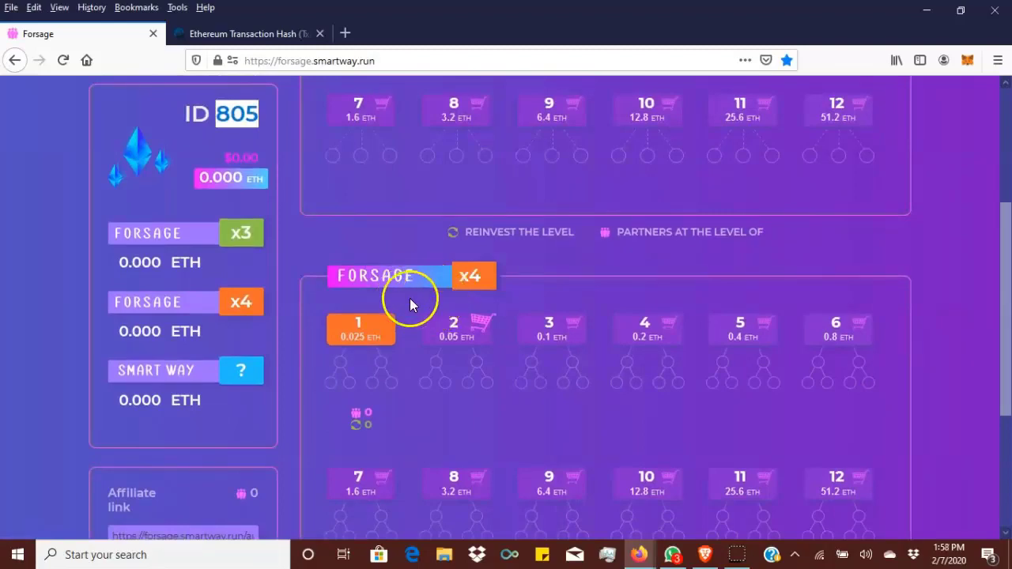
{"action": "scroll", "coordinate": [410, 305], "scroll_direction": "down", "scroll_amount": 1}
{"action": "scroll", "coordinate": [410, 305], "scroll_direction": "up", "scroll_amount": 3}
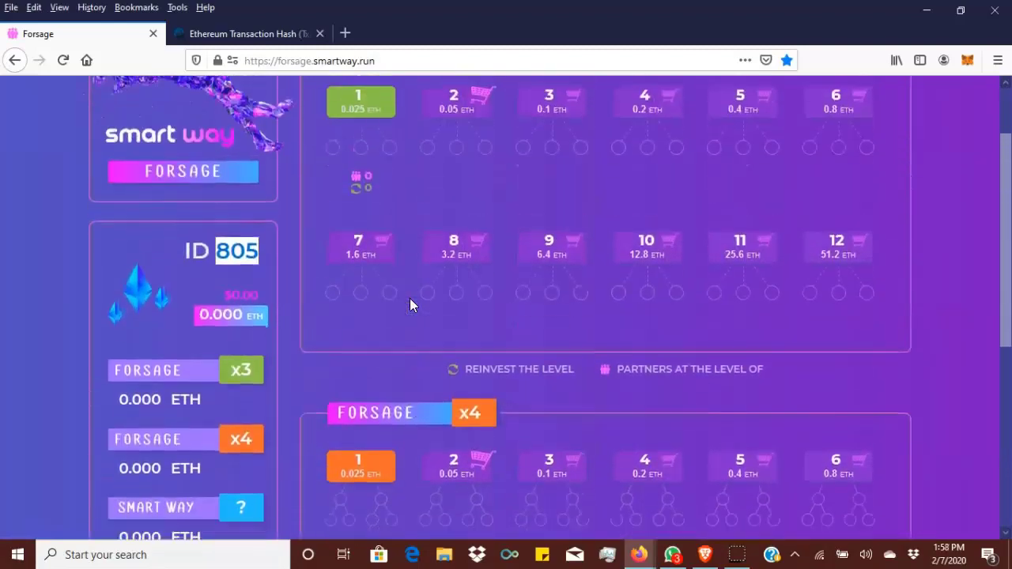
{"action": "scroll", "coordinate": [410, 305], "scroll_direction": "down", "scroll_amount": 1}
{"action": "scroll", "coordinate": [409, 286], "scroll_direction": "up", "scroll_amount": 2}
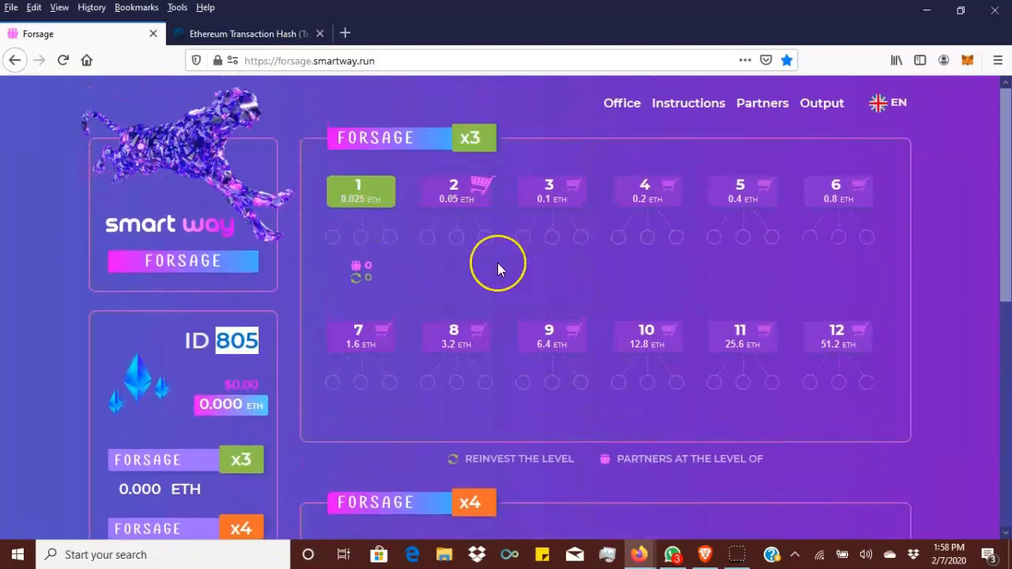
{"action": "scroll", "coordinate": [498, 263], "scroll_direction": "down", "scroll_amount": 3}
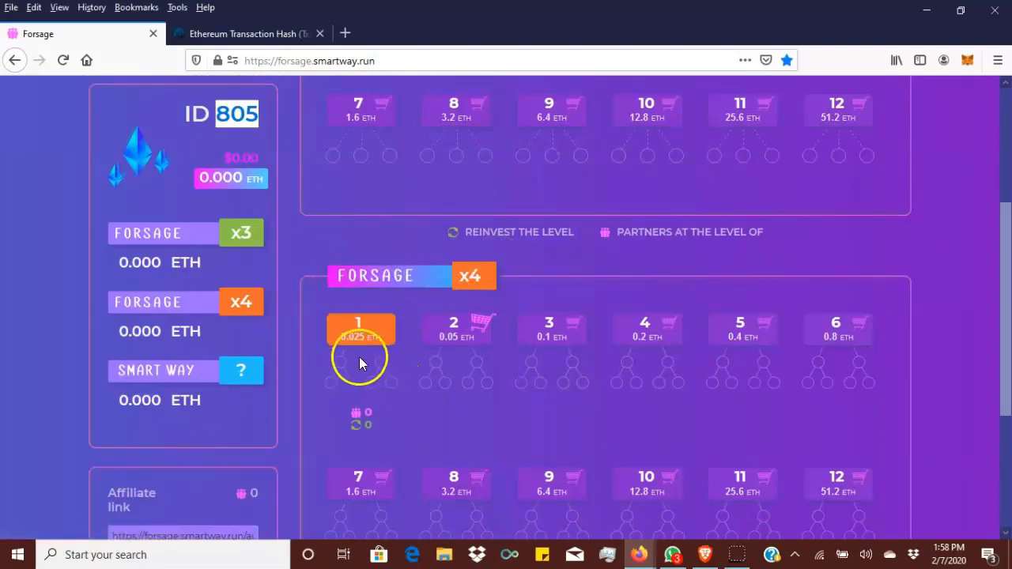
{"action": "scroll", "coordinate": [392, 380], "scroll_direction": "up", "scroll_amount": 1}
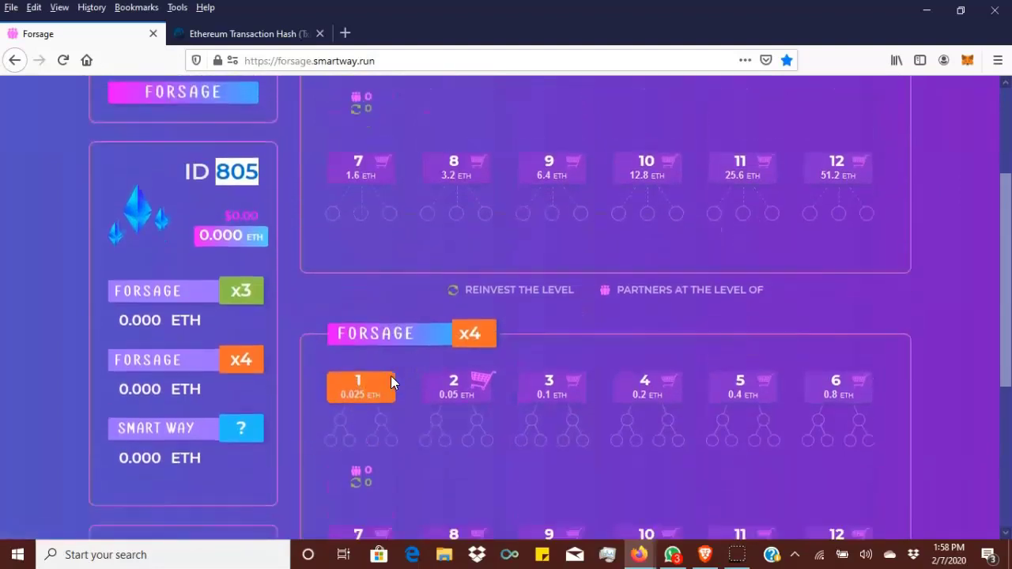
{"action": "scroll", "coordinate": [372, 375], "scroll_direction": "down", "scroll_amount": 1}
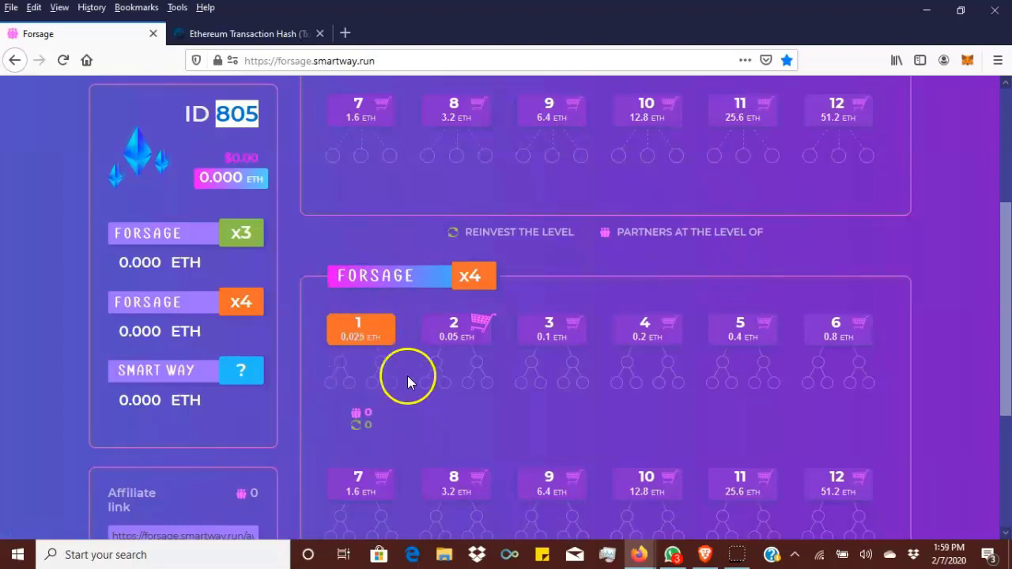
Examine the prices of the higher levels up to level 12 in the Forsage x3 and x4 matrices.
{"action": "scroll", "coordinate": [436, 413], "scroll_direction": "up", "scroll_amount": 3}
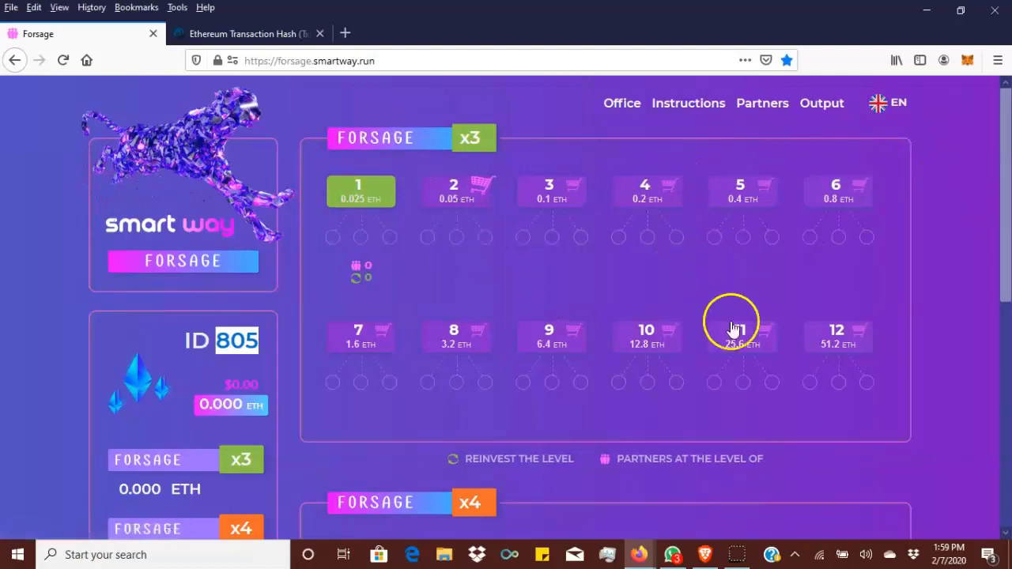
{"action": "scroll", "coordinate": [638, 298], "scroll_direction": "down", "scroll_amount": 3}
{"action": "scroll", "coordinate": [637, 300], "scroll_direction": "up", "scroll_amount": 2}
{"action": "scroll", "coordinate": [635, 303], "scroll_direction": "up", "scroll_amount": 1}
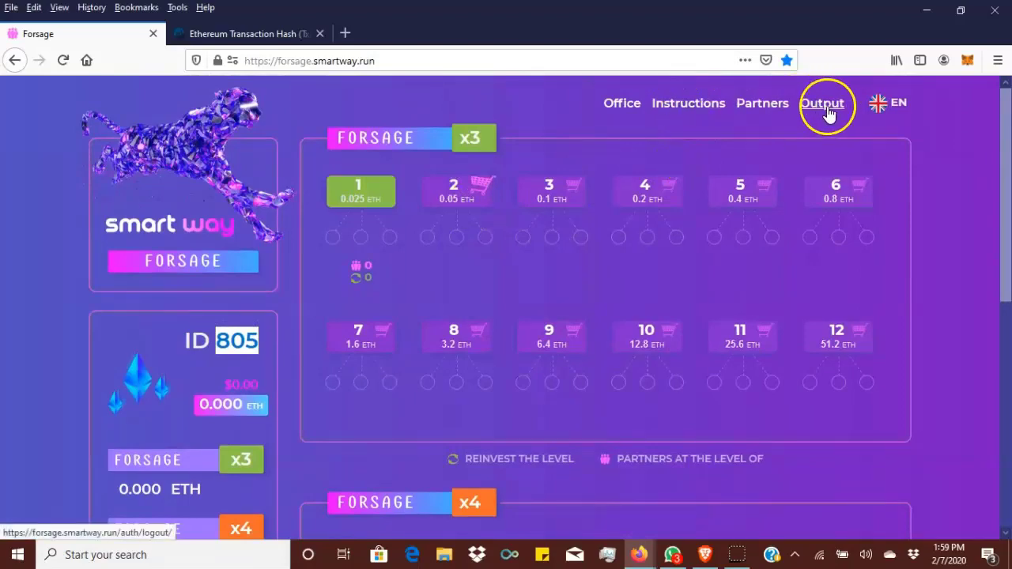
{"action": "scroll", "coordinate": [493, 217], "scroll_direction": "down", "scroll_amount": 3}
{"action": "scroll", "coordinate": [493, 216], "scroll_direction": "down", "scroll_amount": 2}
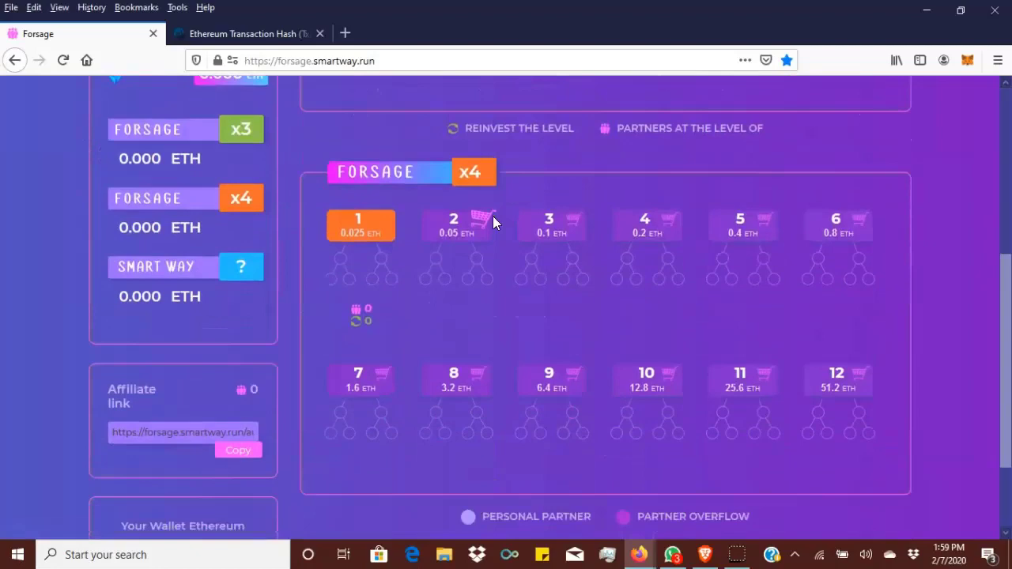
{"action": "scroll", "coordinate": [492, 216], "scroll_direction": "up", "scroll_amount": 1}
{"action": "scroll", "coordinate": [493, 216], "scroll_direction": "up", "scroll_amount": 1}
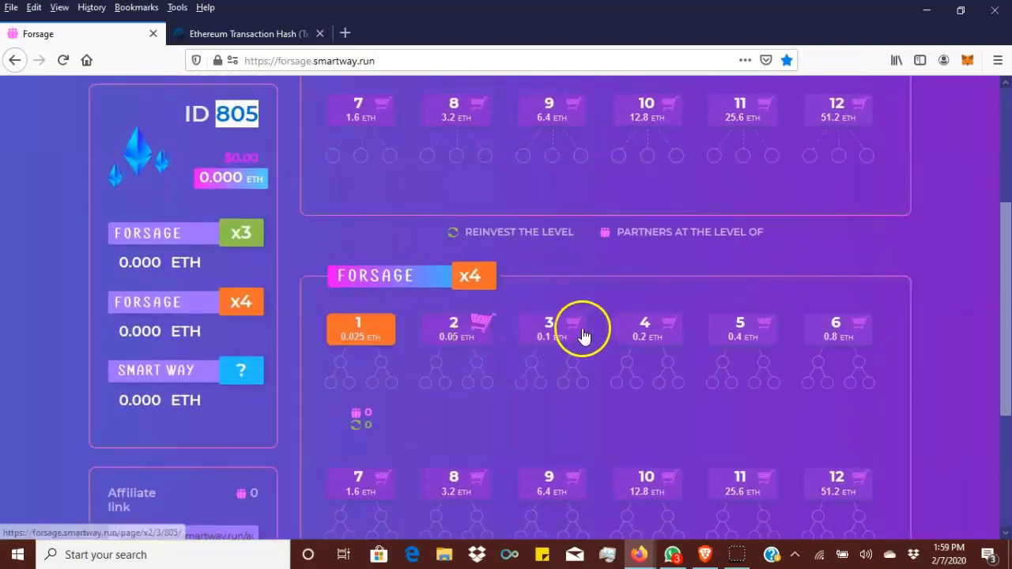
{"action": "scroll", "coordinate": [483, 316], "scroll_direction": "up", "scroll_amount": 2}
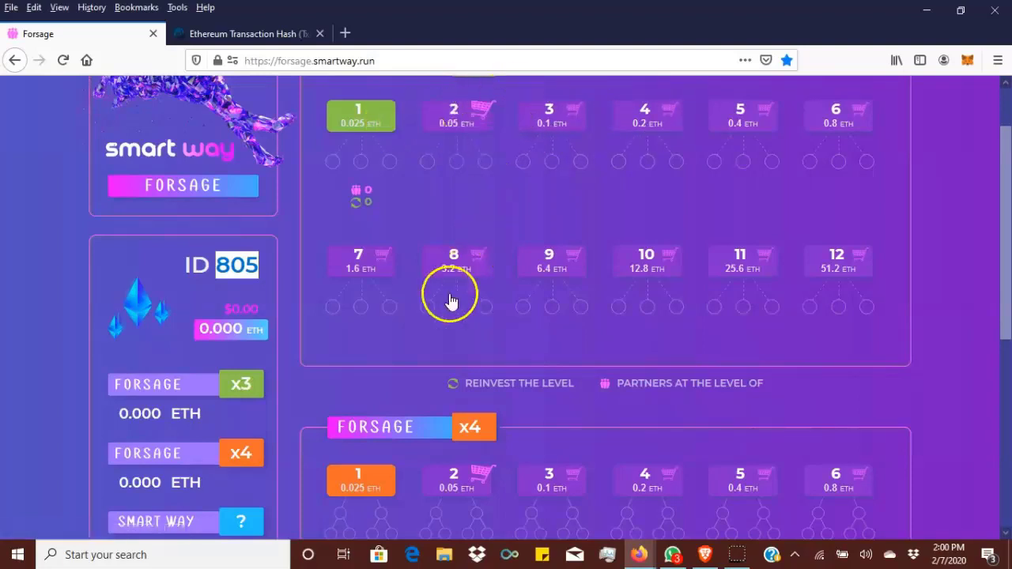
Review the whole dashboard once more, from both matrices to the affiliate link and Ethereum wallet sections.
{"action": "scroll", "coordinate": [443, 297], "scroll_direction": "down", "scroll_amount": 3}
{"action": "scroll", "coordinate": [442, 294], "scroll_direction": "down", "scroll_amount": 2}
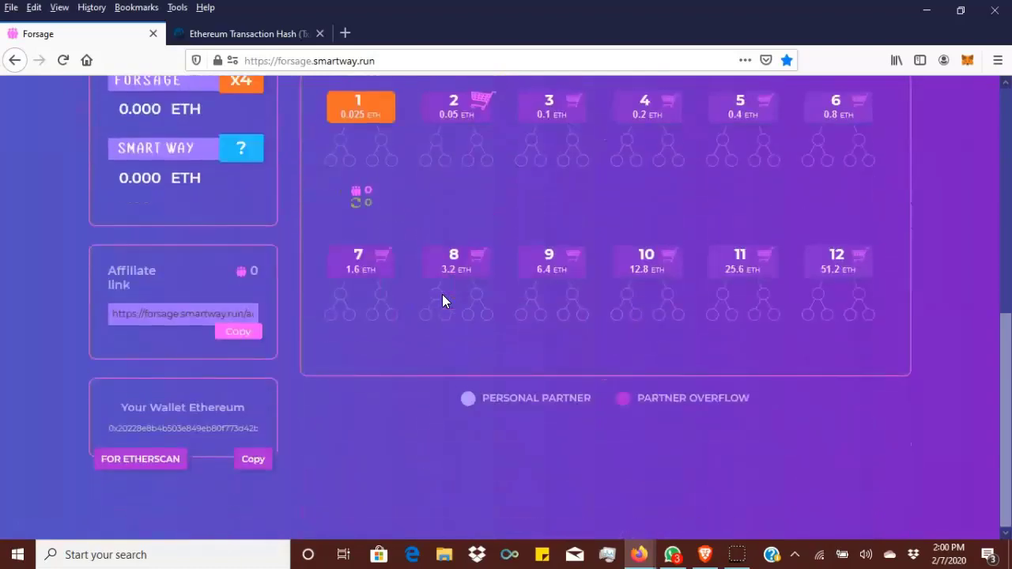
{"action": "scroll", "coordinate": [442, 294], "scroll_direction": "up", "scroll_amount": 2}
{"action": "scroll", "coordinate": [442, 294], "scroll_direction": "down", "scroll_amount": 2}
{"action": "scroll", "coordinate": [442, 294], "scroll_direction": "up", "scroll_amount": 6}
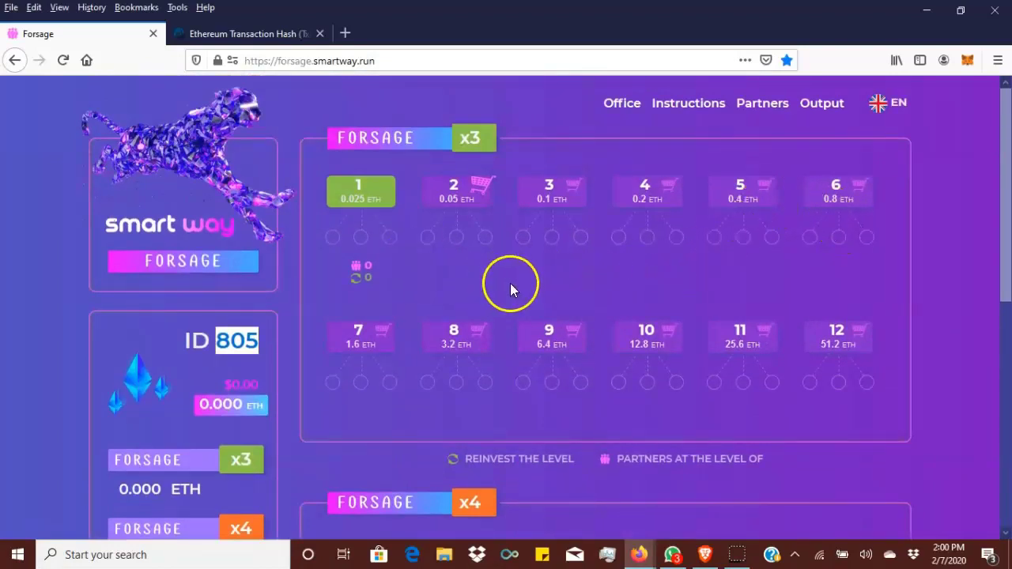
{"action": "scroll", "coordinate": [364, 237], "scroll_direction": "down", "scroll_amount": 3}
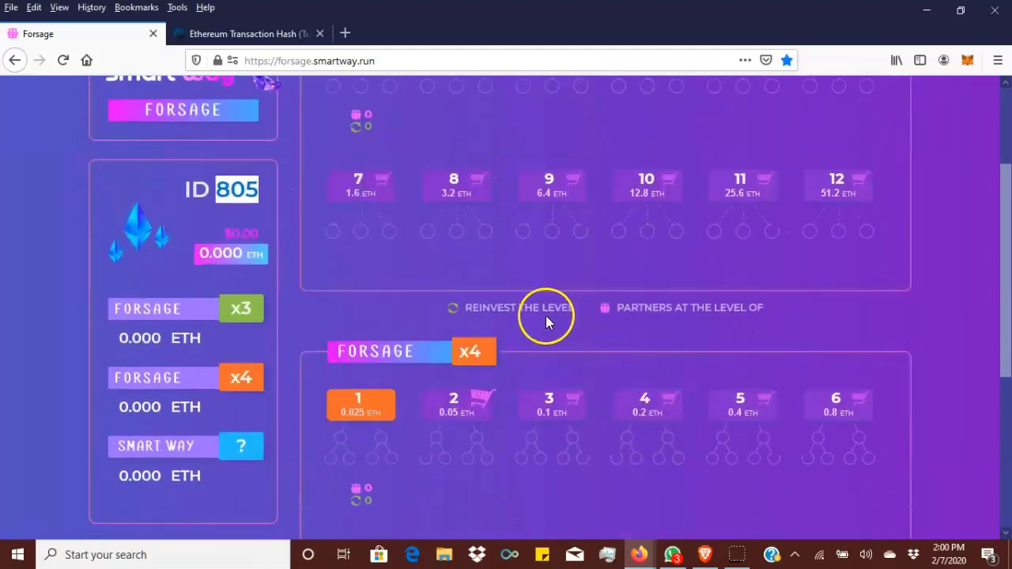
{"action": "scroll", "coordinate": [546, 322], "scroll_direction": "up", "scroll_amount": 1}
{"action": "scroll", "coordinate": [546, 322], "scroll_direction": "up", "scroll_amount": 3}
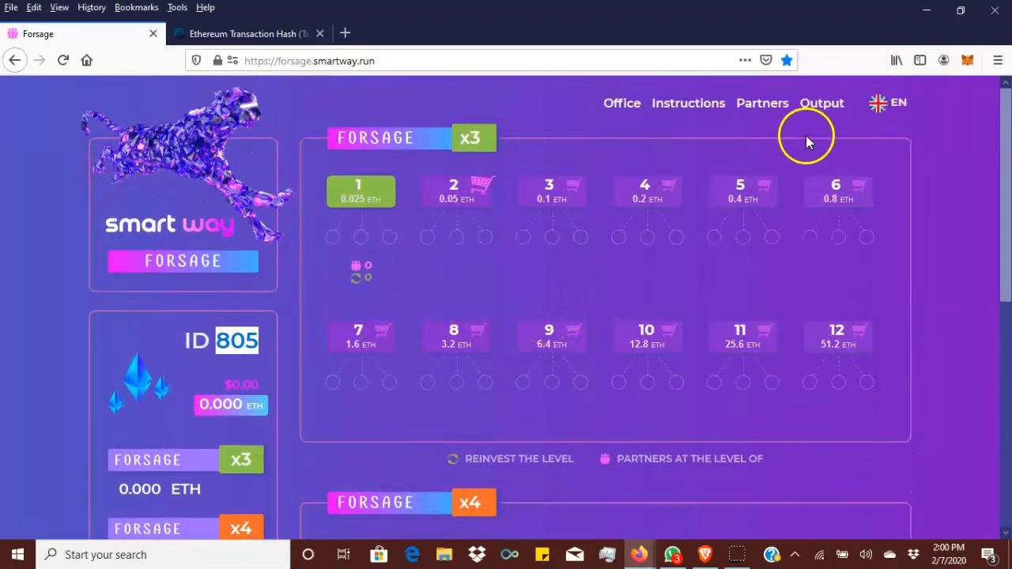